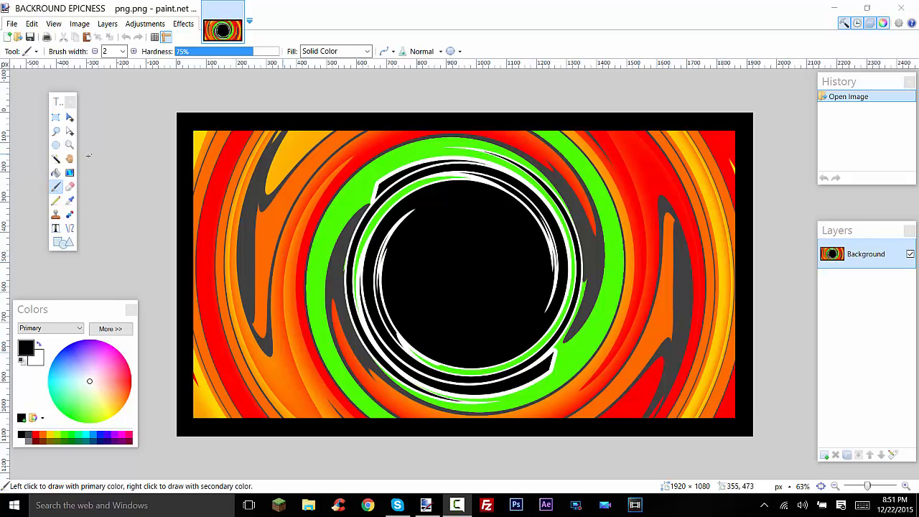
Create a new blank image 1920 pixels wide and 1080 pixels high
{"action": "left_click", "coordinate": [124, 170]}
{"action": "key", "text": "ctrl+n"}
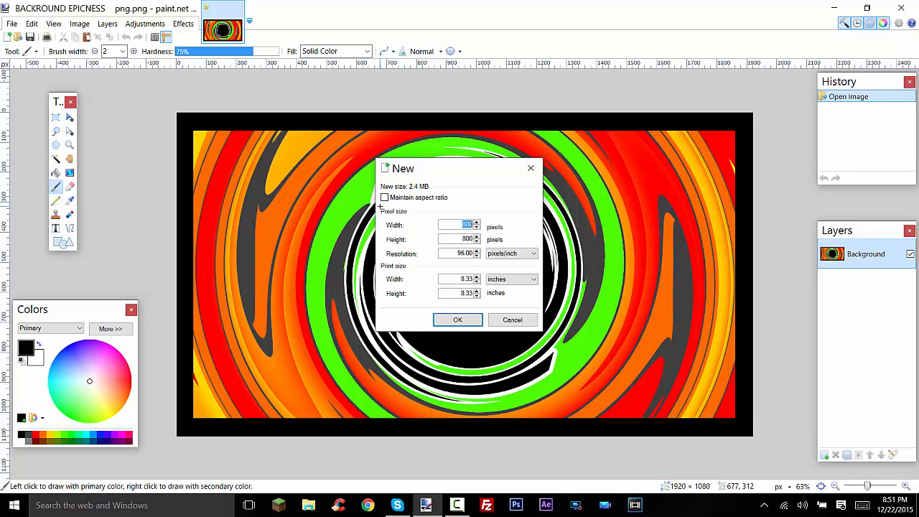
{"action": "type", "text": "1080"}
{"action": "key", "text": "Return"}
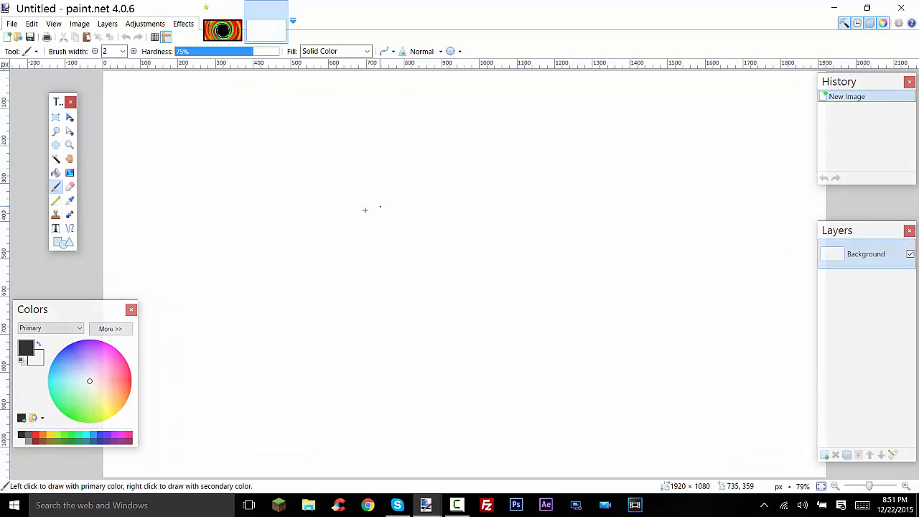
Select the white canvas area with the Magic Wand and erase it to leave a transparent background
{"action": "scroll", "coordinate": [365, 209], "scroll_direction": "down", "scroll_amount": 2}
{"action": "left_click", "coordinate": [57, 159]}
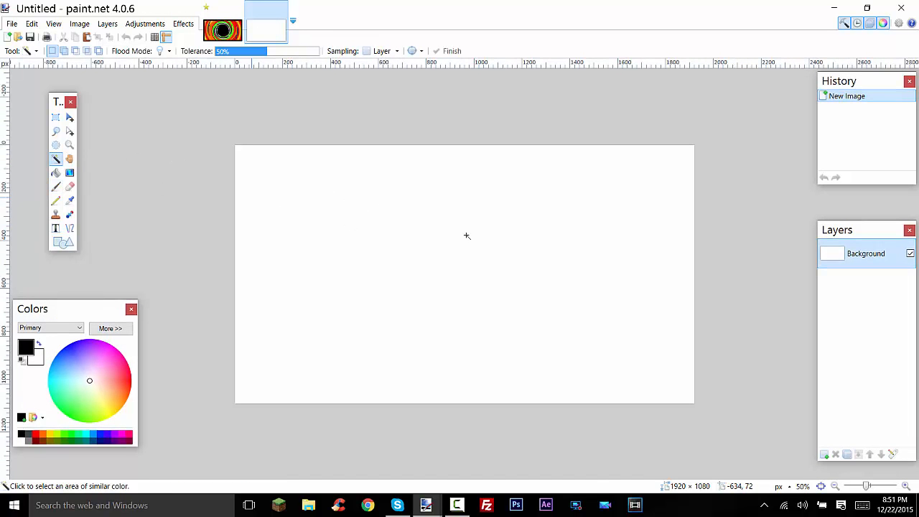
{"action": "left_click", "coordinate": [467, 235]}
{"action": "key", "text": "Delete"}
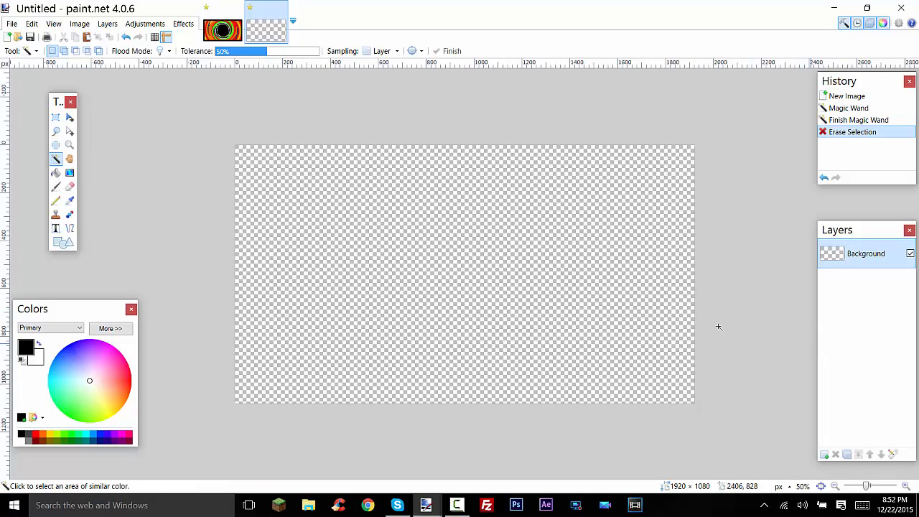
Draw a solid dark blue rectangle of about 1094 × 622 pixels in the middle of the canvas
{"action": "left_click", "coordinate": [63, 243]}
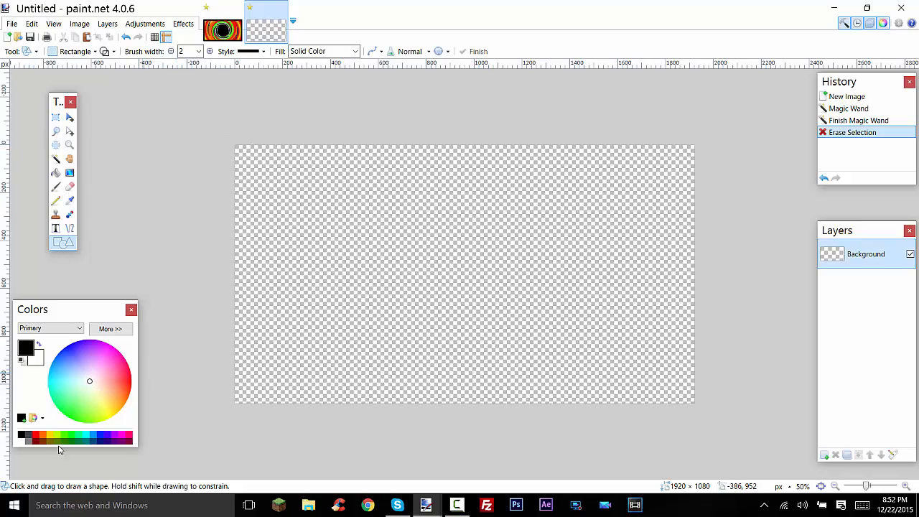
{"action": "left_click", "coordinate": [101, 442]}
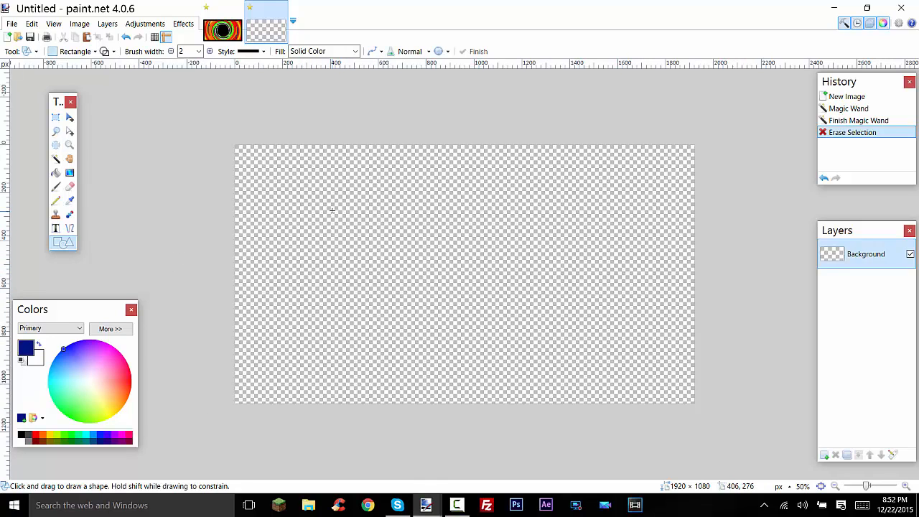
{"action": "mouse_move", "coordinate": [332, 210]}
{"action": "left_mouse_down"}
{"action": "mouse_move", "coordinate": [431, 282]}
{"action": "mouse_move", "coordinate": [531, 379]}
{"action": "mouse_move", "coordinate": [593, 395]}
{"action": "mouse_move", "coordinate": [593, 359]}
{"action": "left_mouse_up"}
{"action": "left_click", "coordinate": [105, 51]}
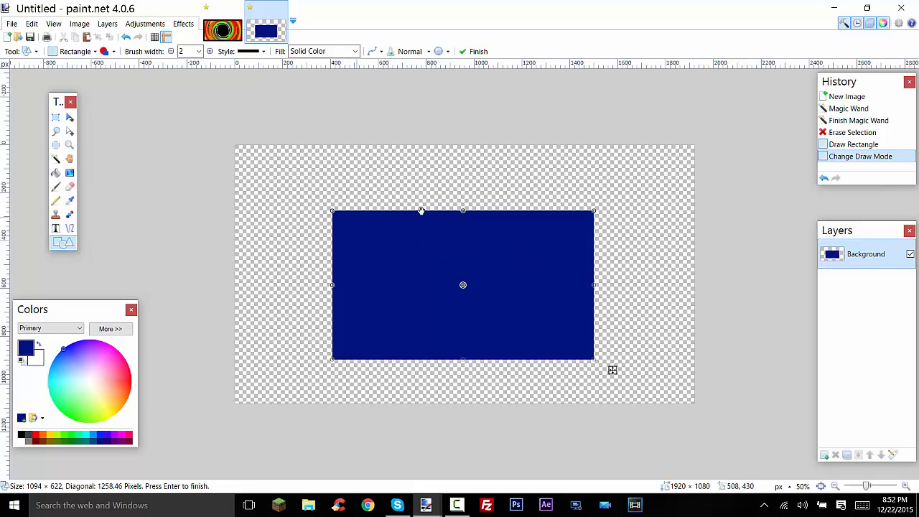
Change the dark blue rectangle's shape type to a hexagon
{"action": "left_click", "coordinate": [93, 52]}
{"action": "left_click", "coordinate": [92, 53]}
{"action": "left_click", "coordinate": [92, 52]}
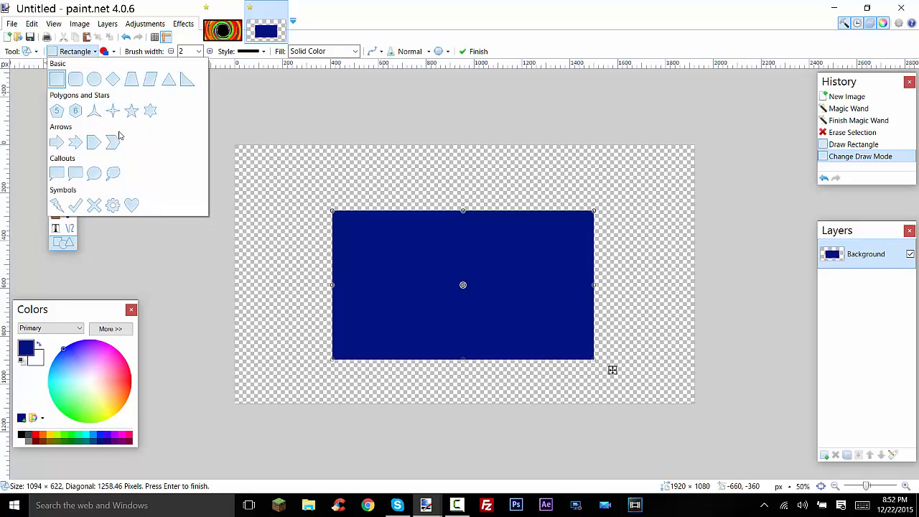
{"action": "left_click", "coordinate": [76, 111]}
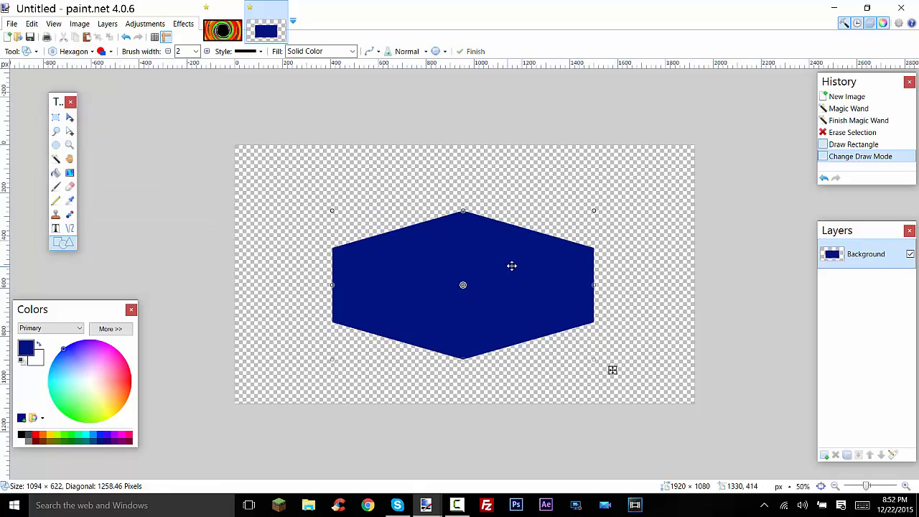
Stretch the blue hexagon to about 1094 × 806 pixels and centre it on the canvas both ways with Object Align
{"action": "left_click_drag", "start_coordinate": [465, 210], "coordinate": [466, 168]}
{"action": "left_click_drag", "start_coordinate": [491, 246], "coordinate": [485, 257]}
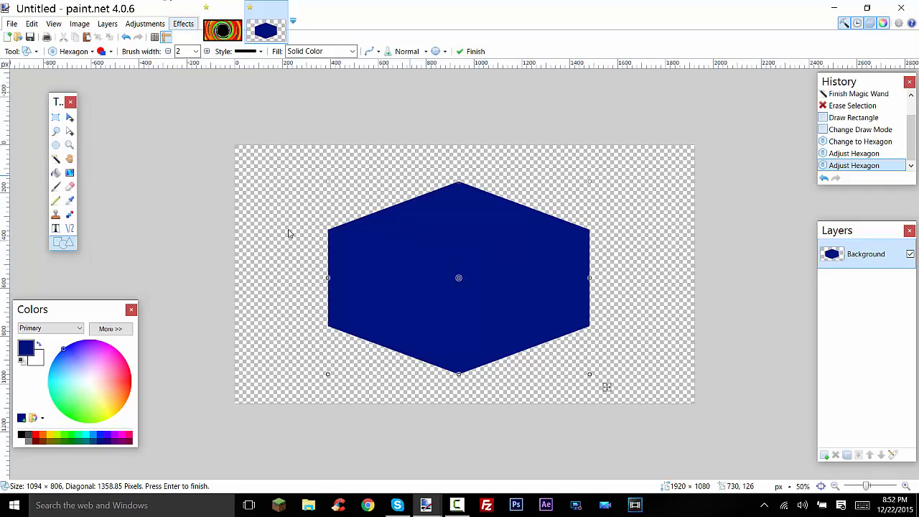
{"action": "mouse_move", "coordinate": [306, 223]}
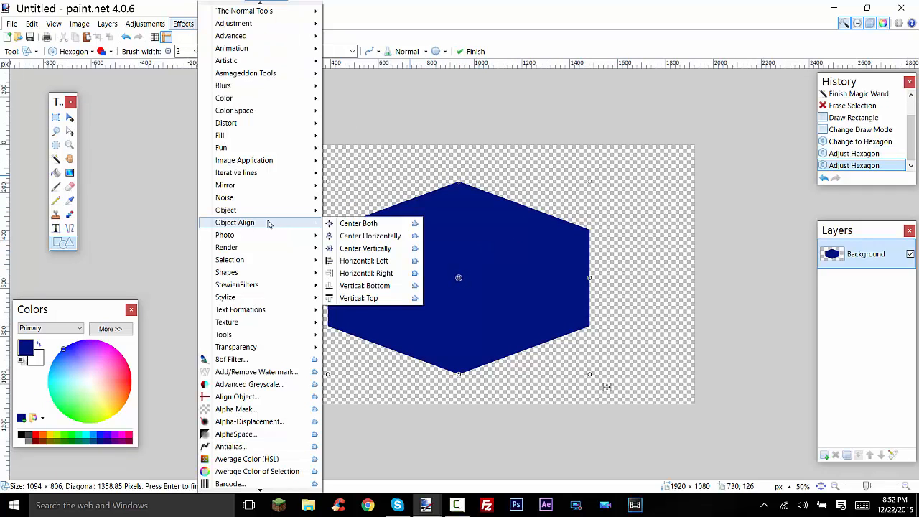
{"action": "left_click", "coordinate": [359, 224]}
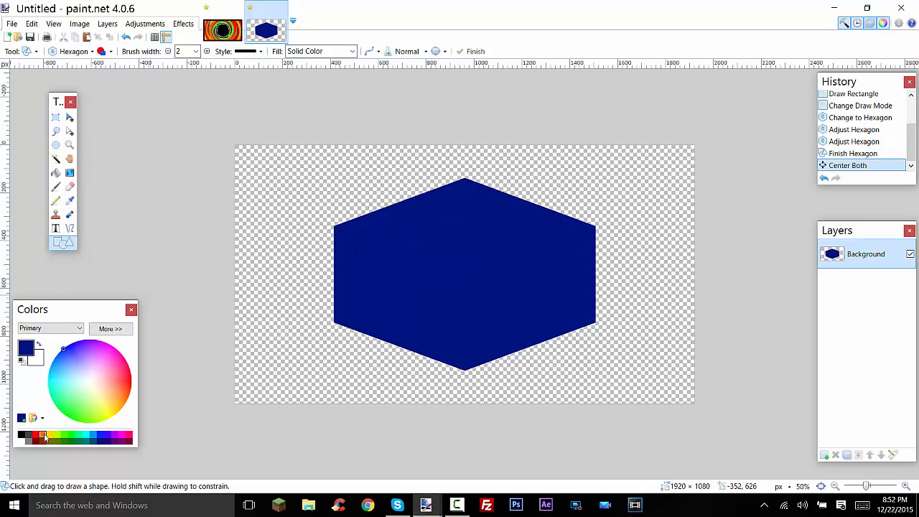
Draw a dark grey hexagon of about 906 × 714 pixels inside the blue one and repeat the Center Both alignment
{"action": "left_click", "coordinate": [40, 344]}
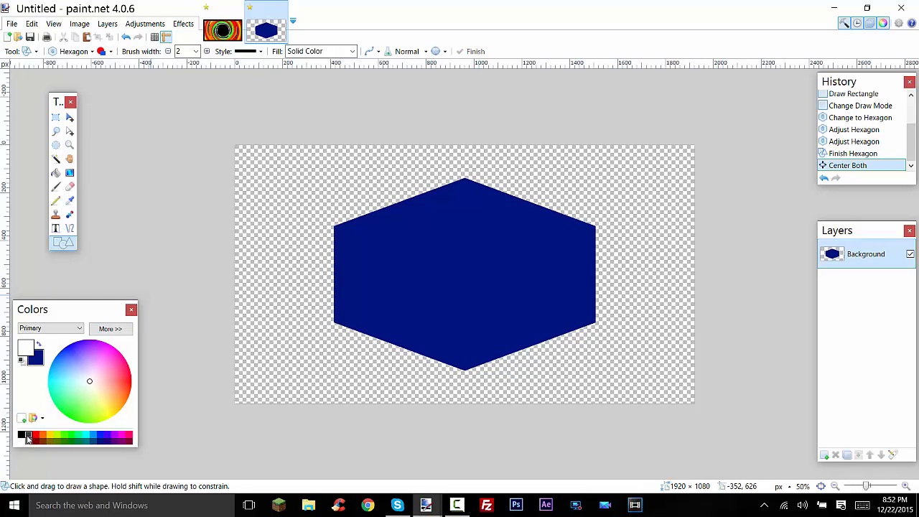
{"action": "left_click", "coordinate": [28, 434]}
{"action": "mouse_move", "coordinate": [353, 232]}
{"action": "left_mouse_down"}
{"action": "mouse_move", "coordinate": [566, 402]}
{"action": "mouse_move", "coordinate": [591, 374]}
{"action": "left_mouse_up"}
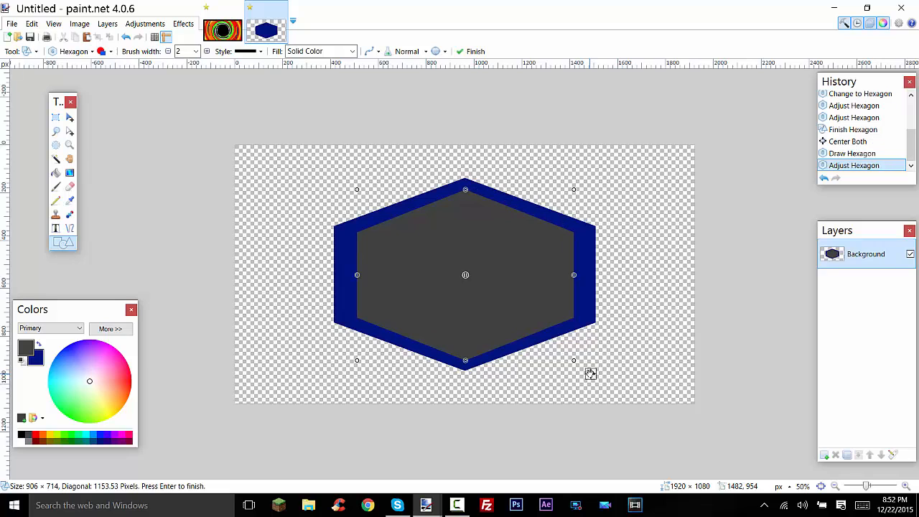
{"action": "key", "text": "ctrl+f"}
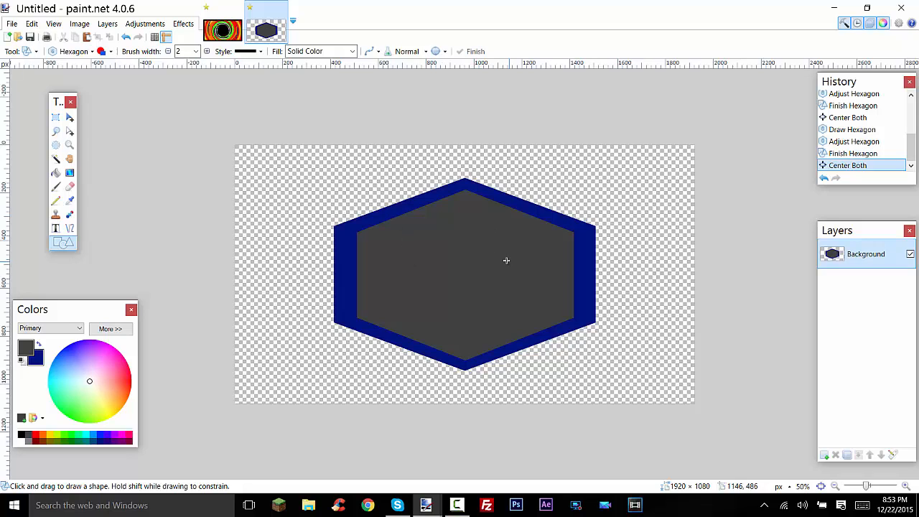
Draw a lighter grey ellipse of about 512 × 534 pixels inside the dark grey hexagon and repeat the Center Both alignment
{"action": "left_click", "coordinate": [27, 441]}
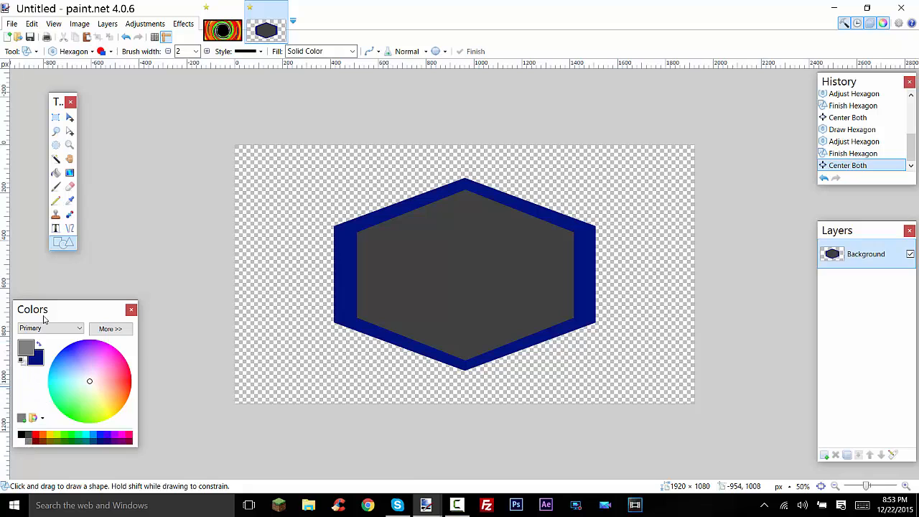
{"action": "left_click", "coordinate": [75, 52]}
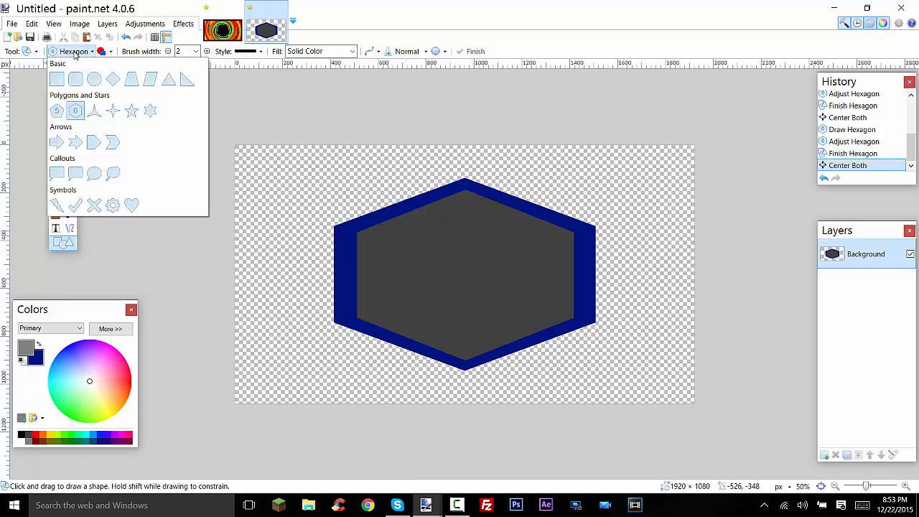
{"action": "left_click", "coordinate": [94, 80]}
{"action": "mouse_move", "coordinate": [405, 216]}
{"action": "left_mouse_down"}
{"action": "mouse_move", "coordinate": [494, 322]}
{"action": "mouse_move", "coordinate": [523, 333]}
{"action": "mouse_move", "coordinate": [528, 345]}
{"action": "left_mouse_up"}
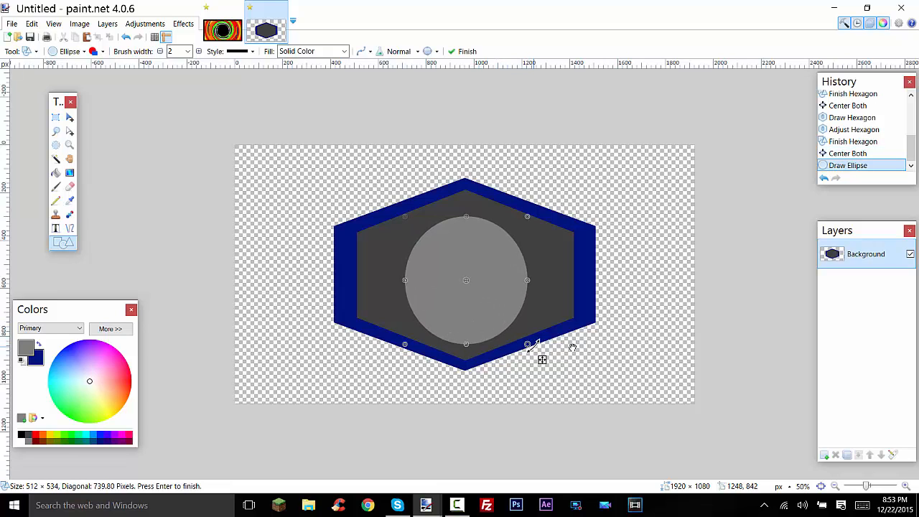
{"action": "key", "text": "ctrl+f"}
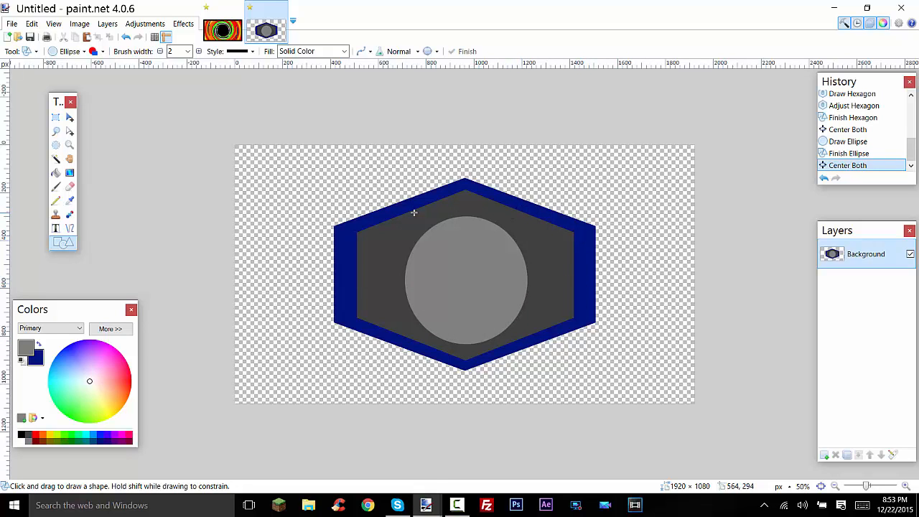
{"action": "key", "text": "ctrl+f"}
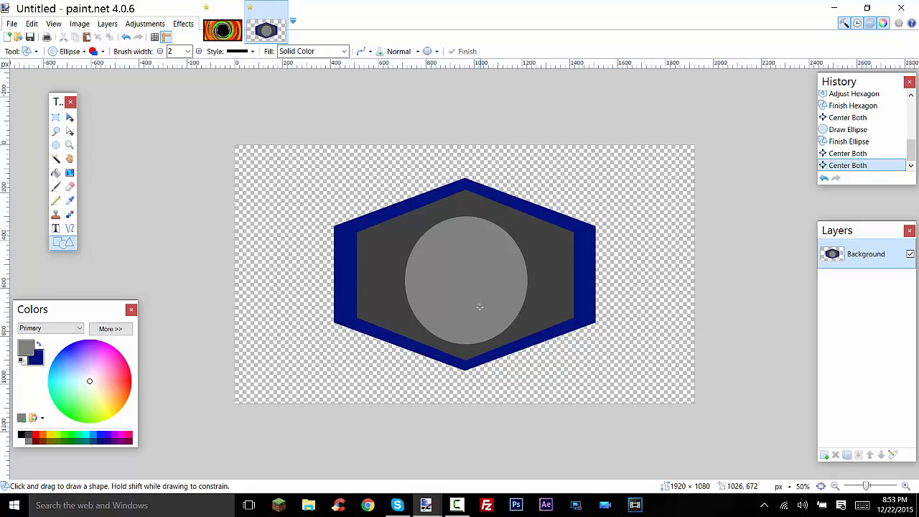
Add two new layers, keeping one above the Background layer and moving the other beneath it
{"action": "left_click", "coordinate": [824, 456]}
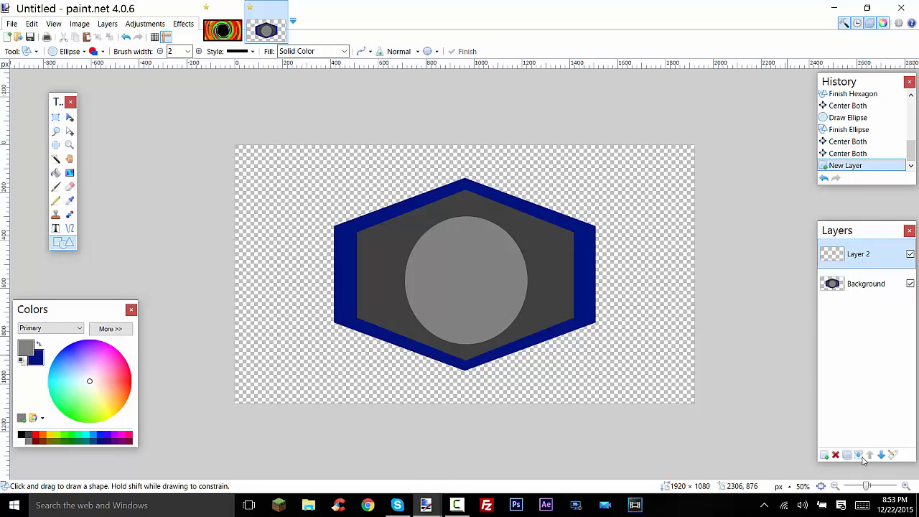
{"action": "left_click", "coordinate": [858, 285]}
{"action": "left_click", "coordinate": [824, 455]}
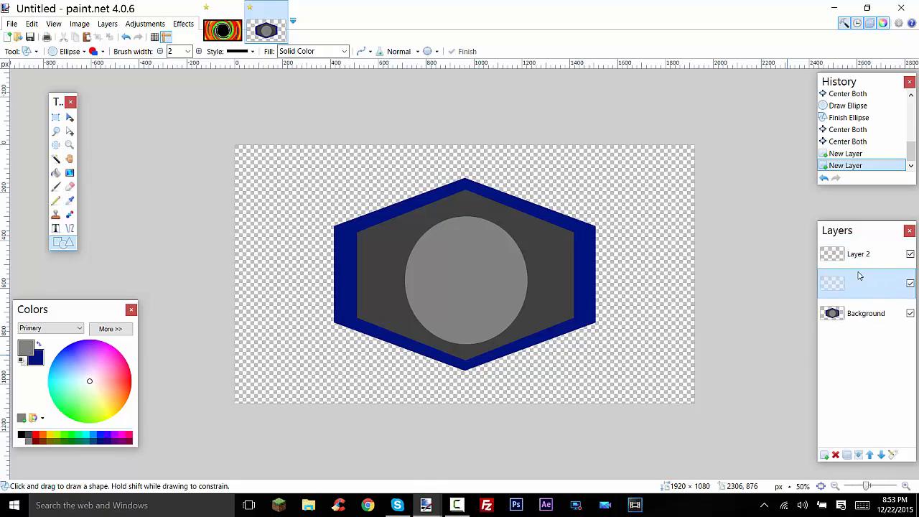
{"action": "left_click_drag", "start_coordinate": [860, 275], "coordinate": [852, 335]}
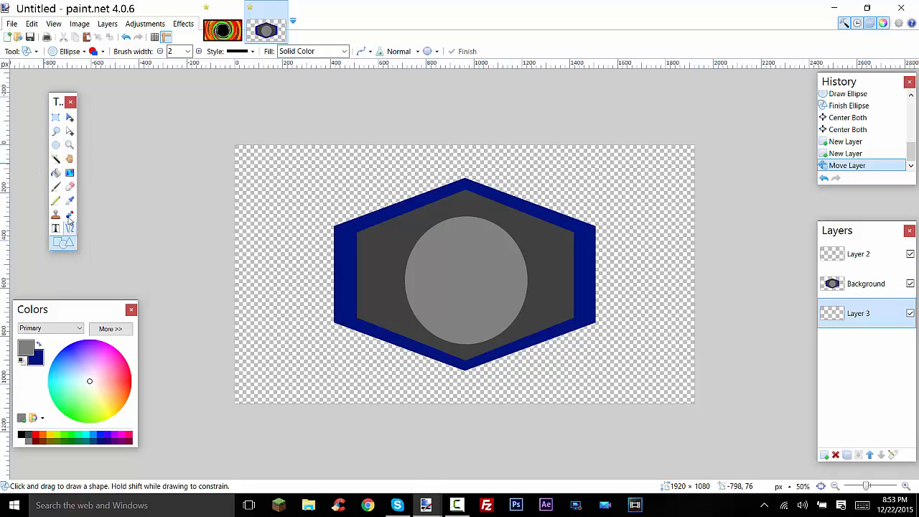
Draw a linear gradient from black to light blue diagonally across the canvas on Layer 3
{"action": "left_click", "coordinate": [70, 172]}
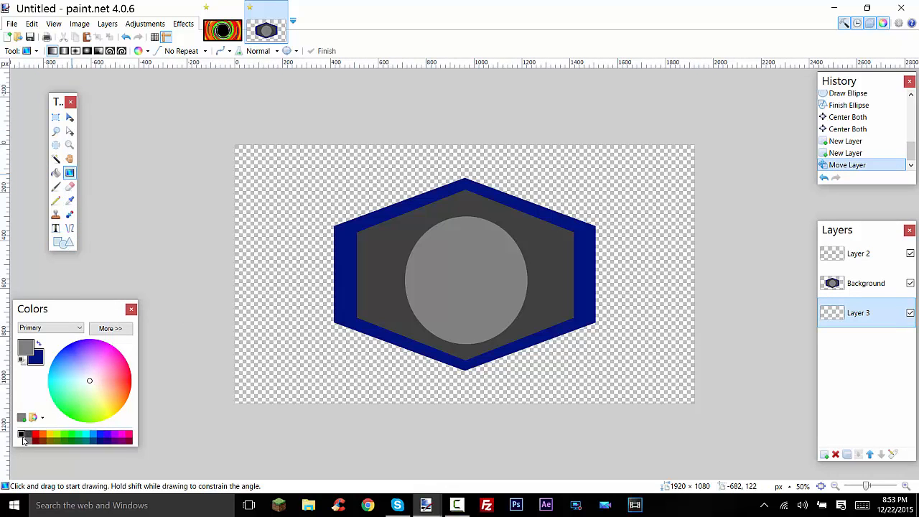
{"action": "left_click", "coordinate": [23, 436]}
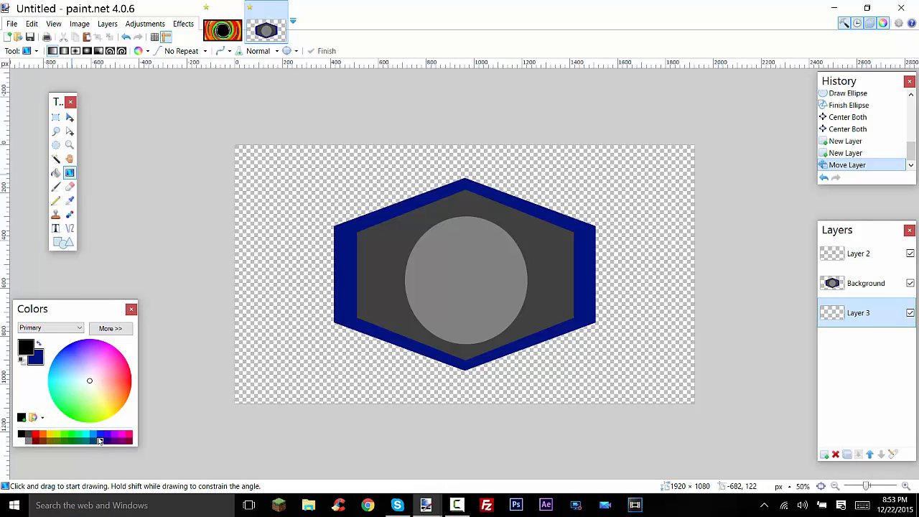
{"action": "left_click", "coordinate": [96, 436]}
{"action": "left_click", "coordinate": [38, 344]}
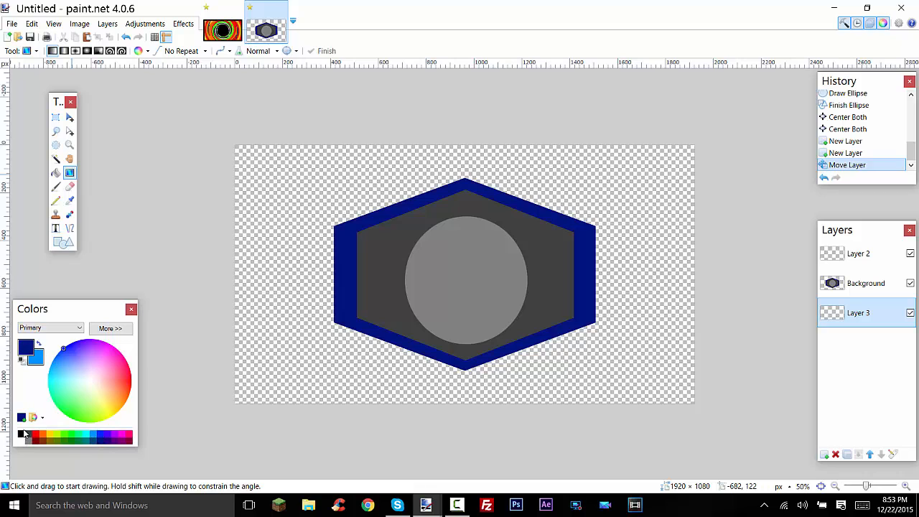
{"action": "left_click", "coordinate": [20, 435]}
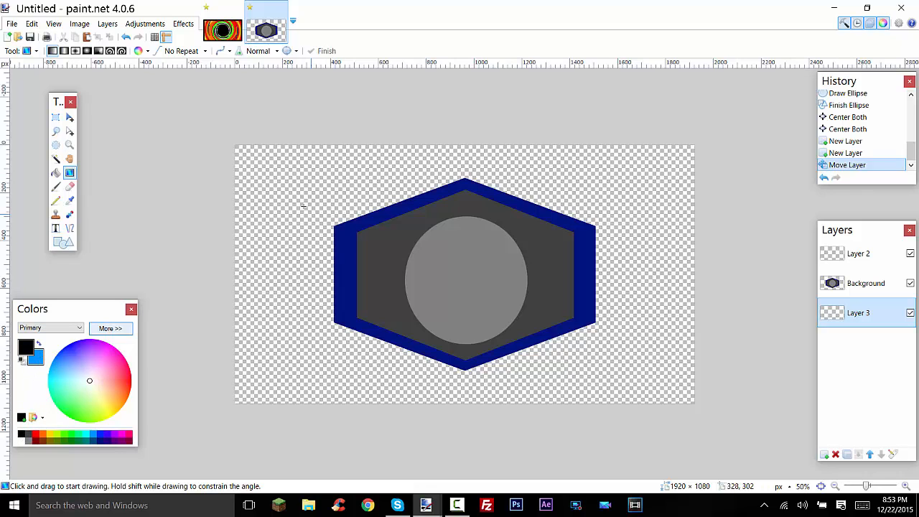
{"action": "left_click_drag", "start_coordinate": [266, 168], "coordinate": [703, 401]}
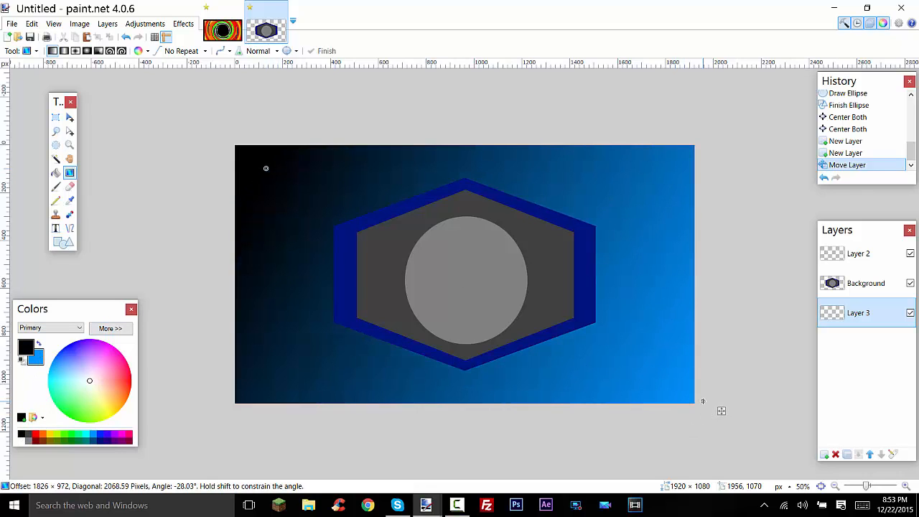
Move the gradient's black start inward and its blue end well beyond the canvas corner, and finish the gradient
{"action": "left_click_drag", "start_coordinate": [267, 170], "coordinate": [390, 239]}
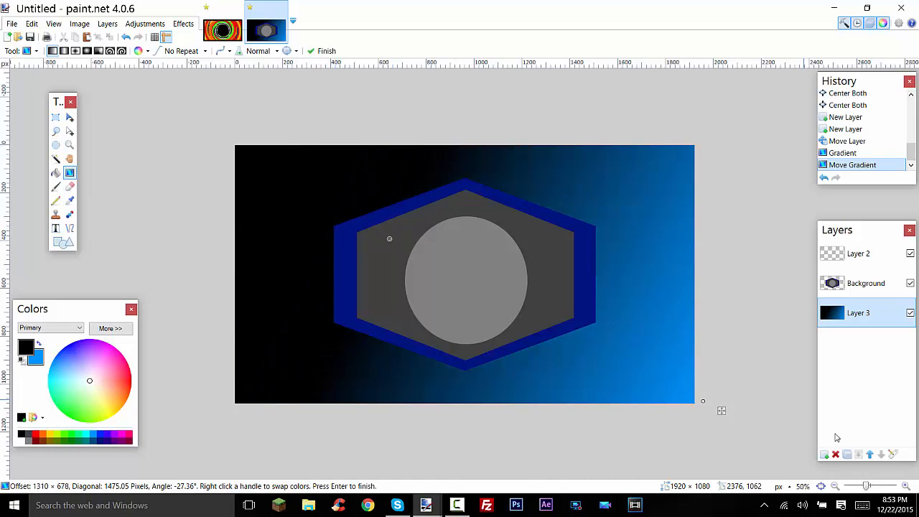
{"action": "left_click_drag", "start_coordinate": [702, 401], "coordinate": [916, 491]}
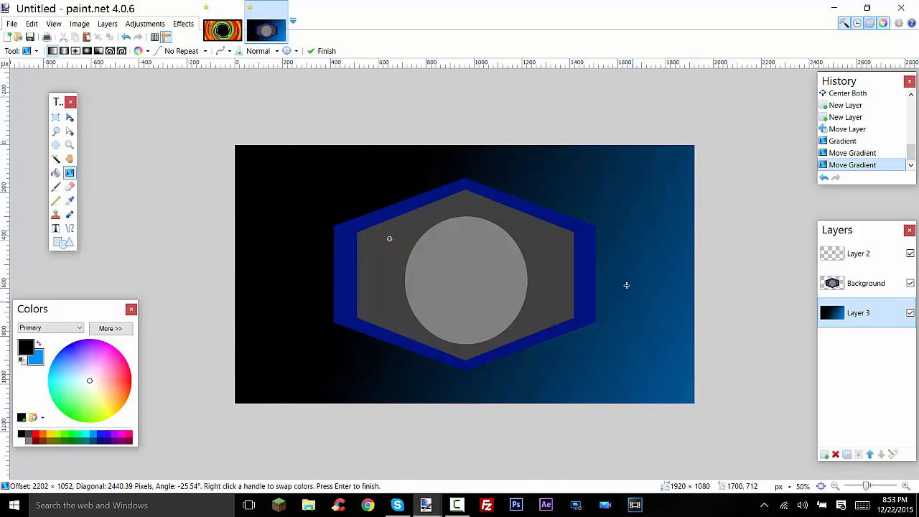
{"action": "key", "text": "Return"}
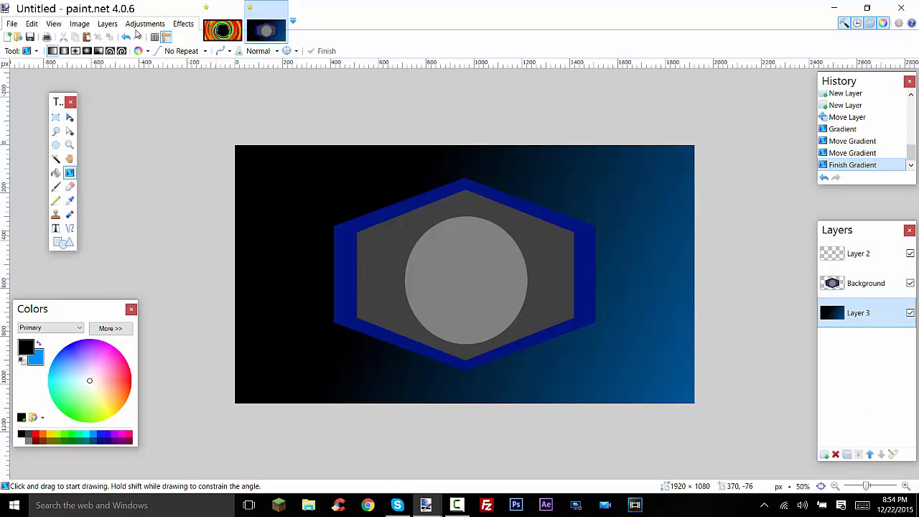
Start a Donut distortion on the Background layer with external radius 1000, internal radius 0 and distortion angle 360
{"action": "left_click", "coordinate": [862, 283]}
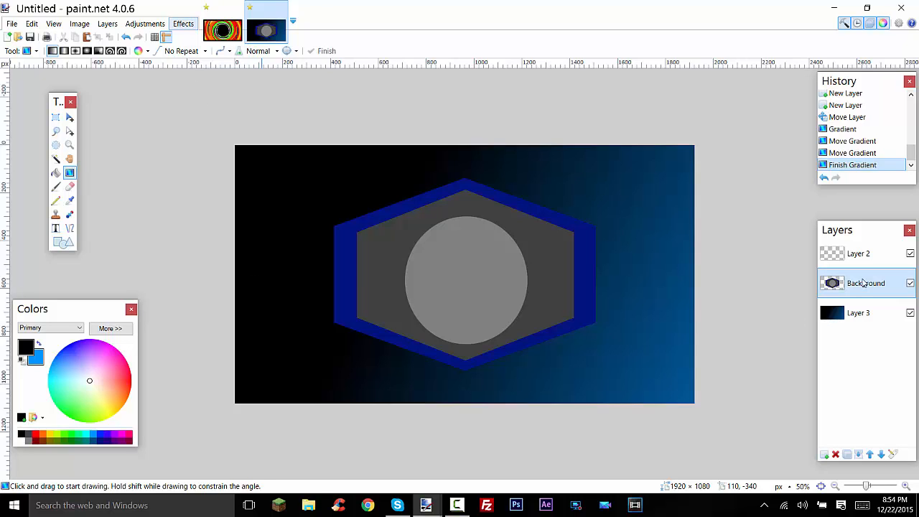
{"action": "left_click", "coordinate": [183, 23]}
{"action": "mouse_move", "coordinate": [253, 171]}
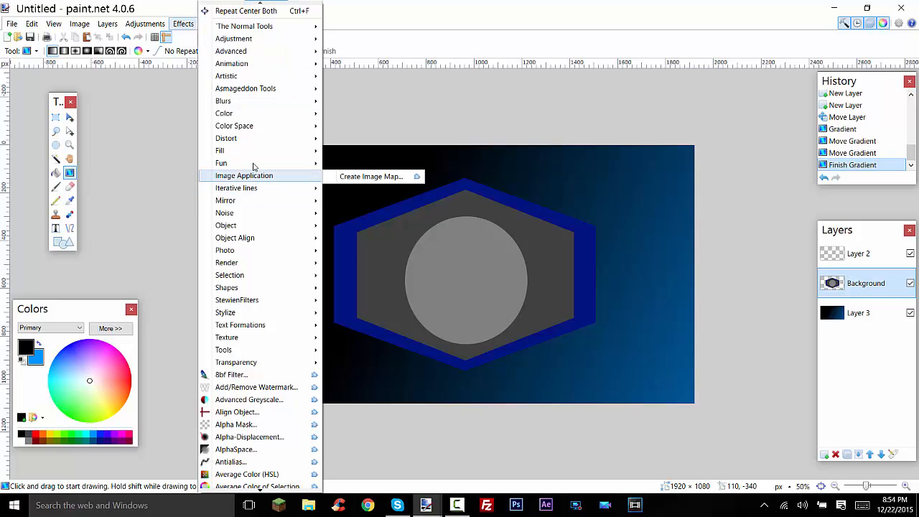
{"action": "mouse_move", "coordinate": [252, 142]}
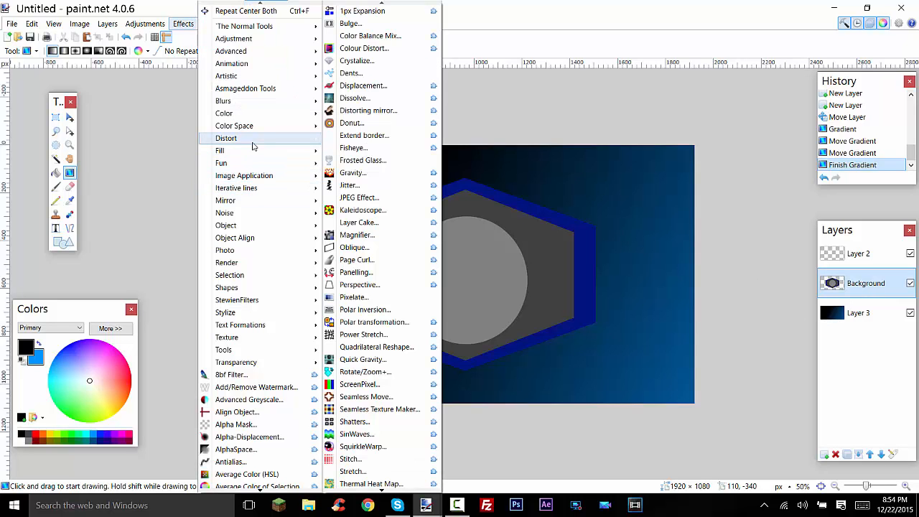
{"action": "left_click", "coordinate": [336, 127]}
{"action": "left_click_drag", "start_coordinate": [453, 143], "coordinate": [203, 134]}
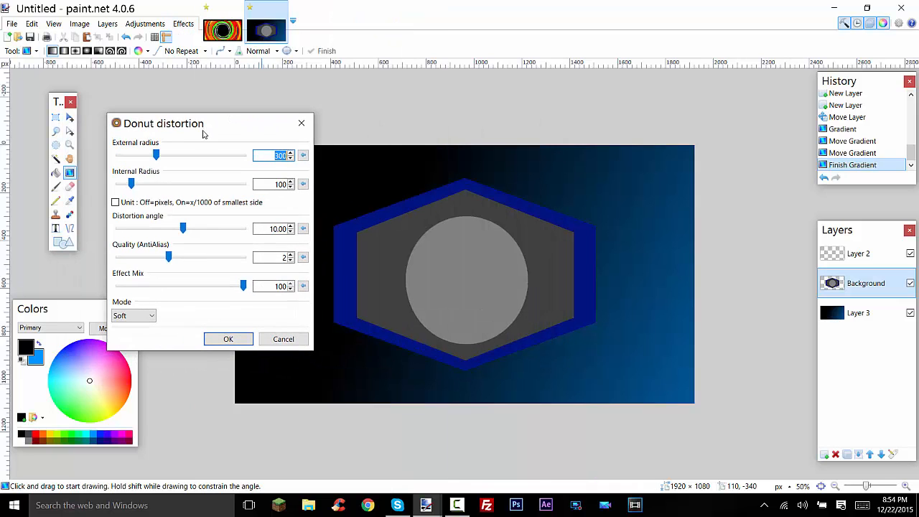
{"action": "left_click_drag", "start_coordinate": [155, 157], "coordinate": [224, 161]}
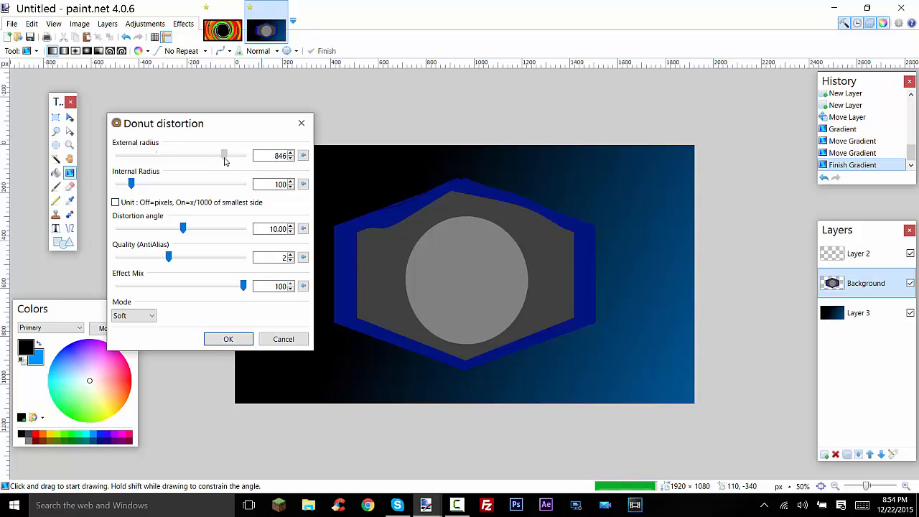
{"action": "left_click_drag", "start_coordinate": [131, 184], "coordinate": [74, 185]}
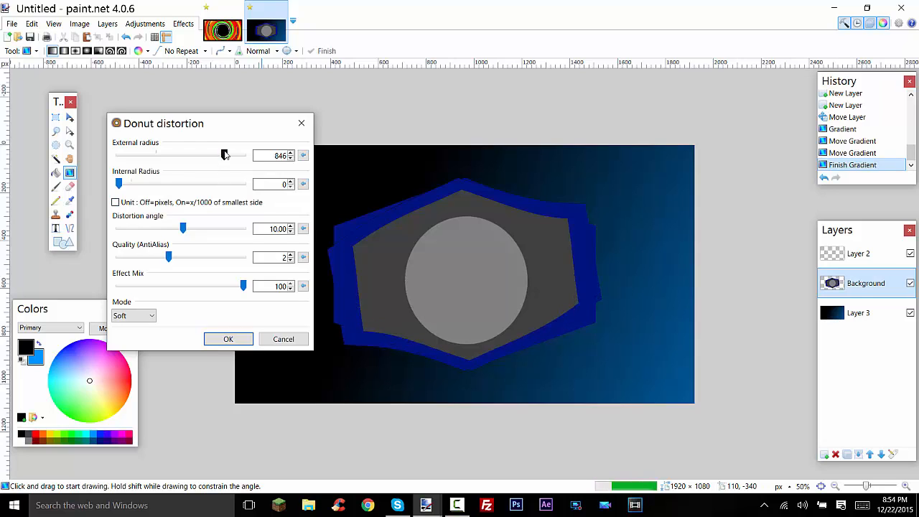
{"action": "left_click_drag", "start_coordinate": [221, 159], "coordinate": [387, 174]}
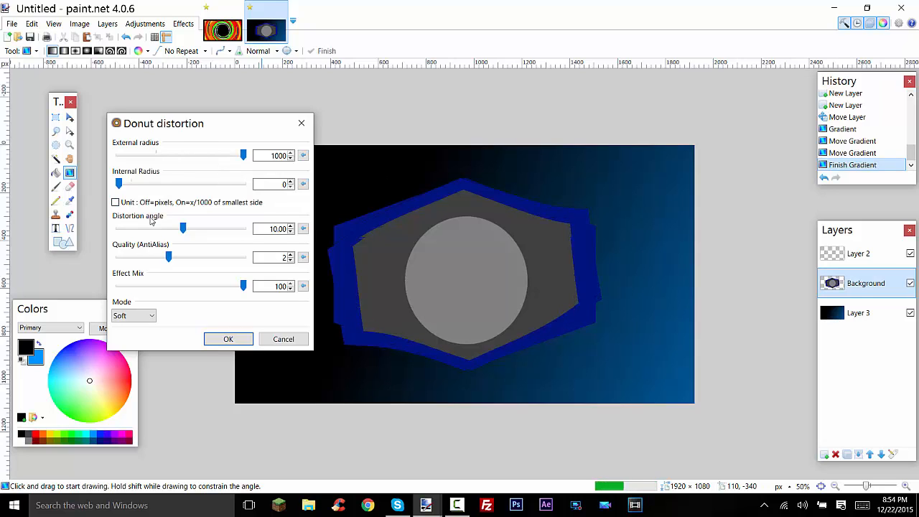
{"action": "left_click_drag", "start_coordinate": [183, 228], "coordinate": [246, 229]}
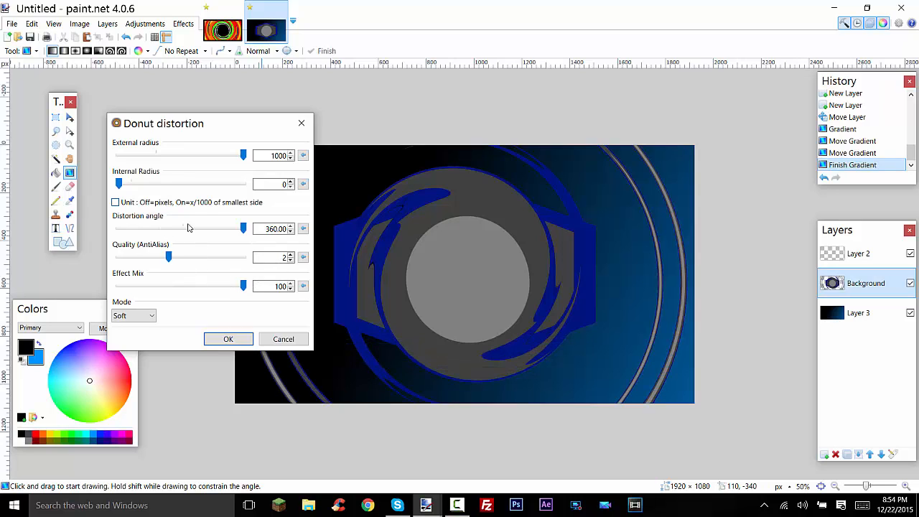
Try an Effect Mix of 0 for the Donut distortion, restore it to 100 and look over the mode options
{"action": "left_click_drag", "start_coordinate": [243, 287], "coordinate": [102, 274]}
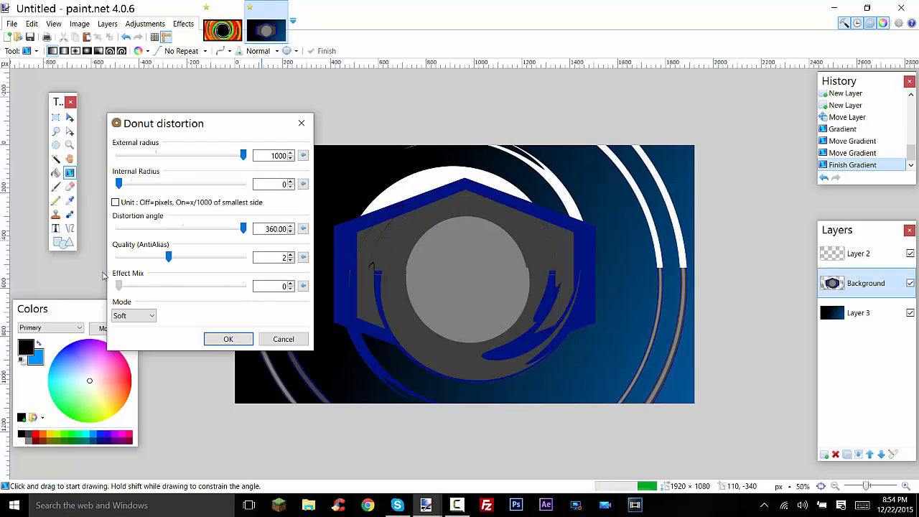
{"action": "left_click_drag", "start_coordinate": [103, 275], "coordinate": [667, 298]}
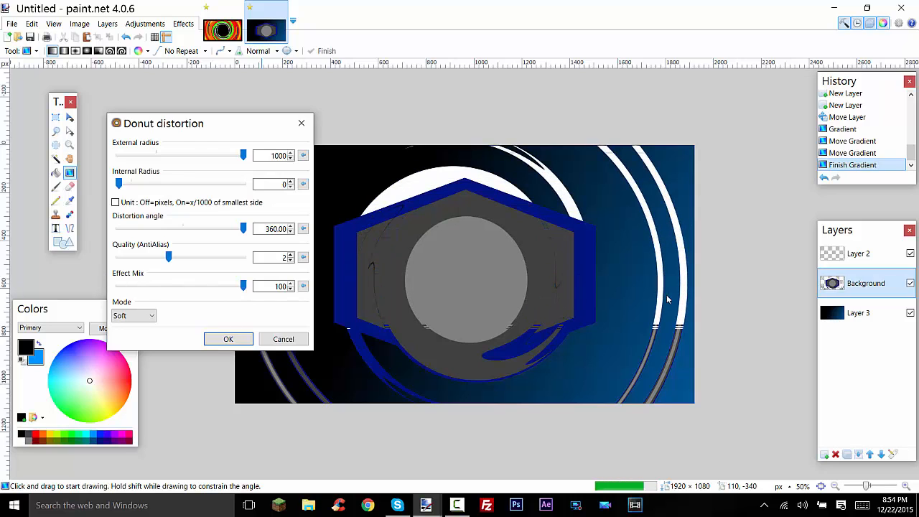
{"action": "left_click", "coordinate": [128, 318]}
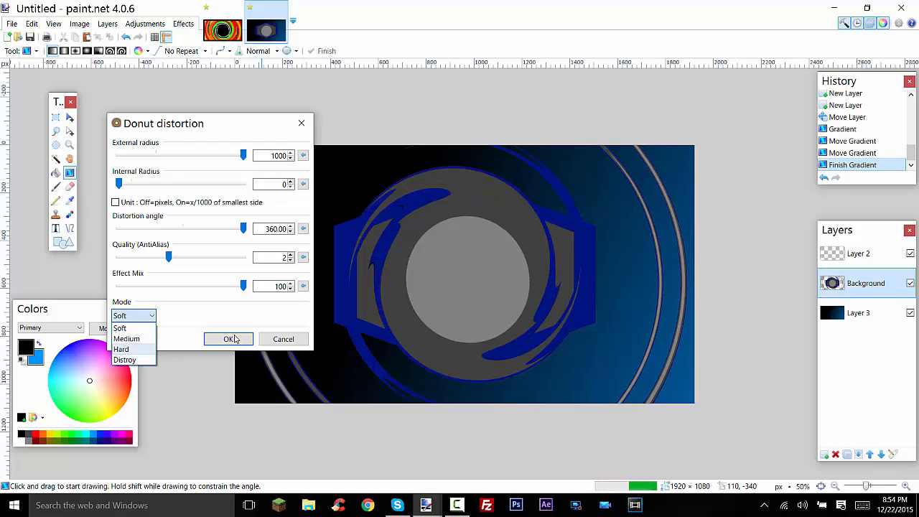
{"action": "left_click", "coordinate": [234, 339]}
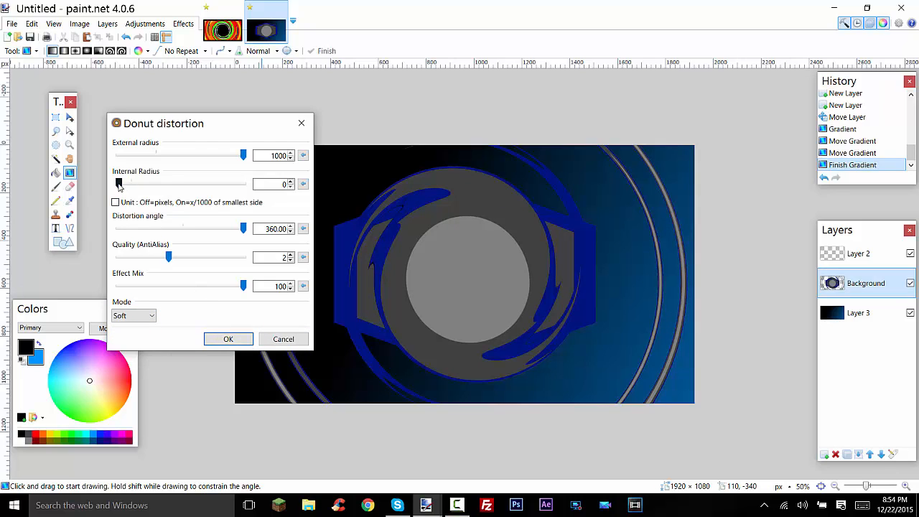
Set the Donut distortion's internal radius to 255 and apply the effect to the Background layer
{"action": "left_click_drag", "start_coordinate": [119, 185], "coordinate": [153, 187]}
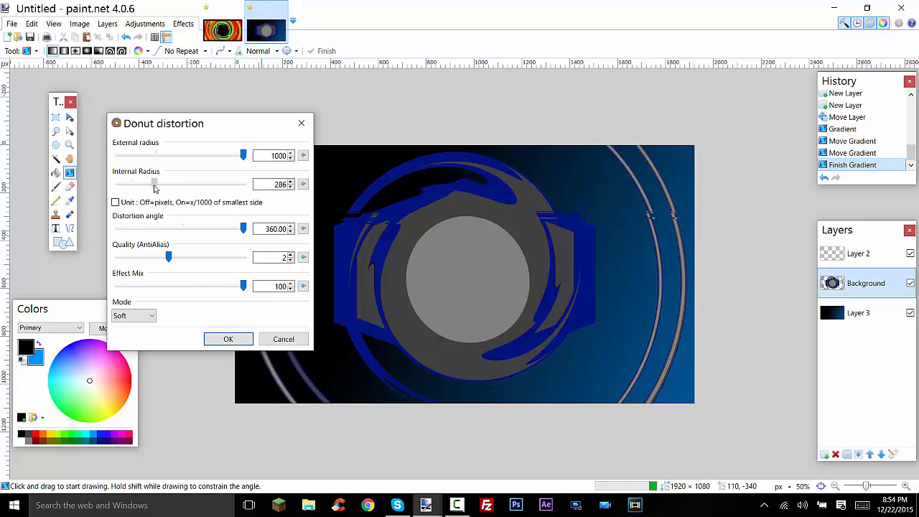
{"action": "mouse_move", "coordinate": [153, 187]}
{"action": "left_mouse_down"}
{"action": "mouse_move", "coordinate": [219, 192]}
{"action": "mouse_move", "coordinate": [151, 193]}
{"action": "left_mouse_up"}
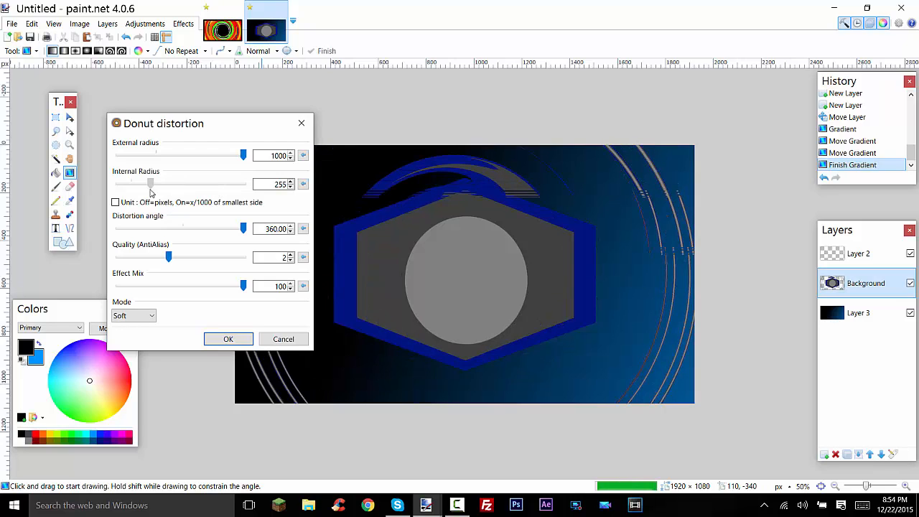
{"action": "left_click", "coordinate": [227, 339]}
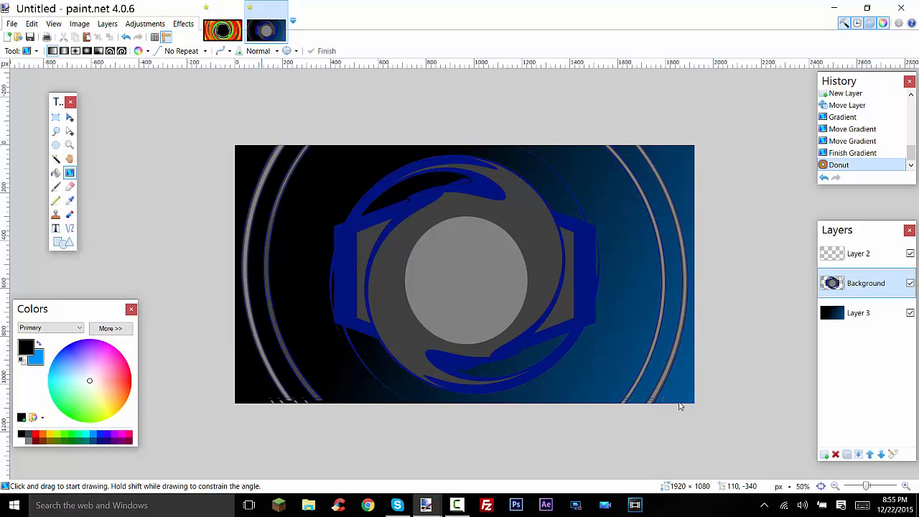
Apply the Donut distortion to the gradient on Layer 3 with the same settings as for the Background layer
{"action": "left_click", "coordinate": [859, 314]}
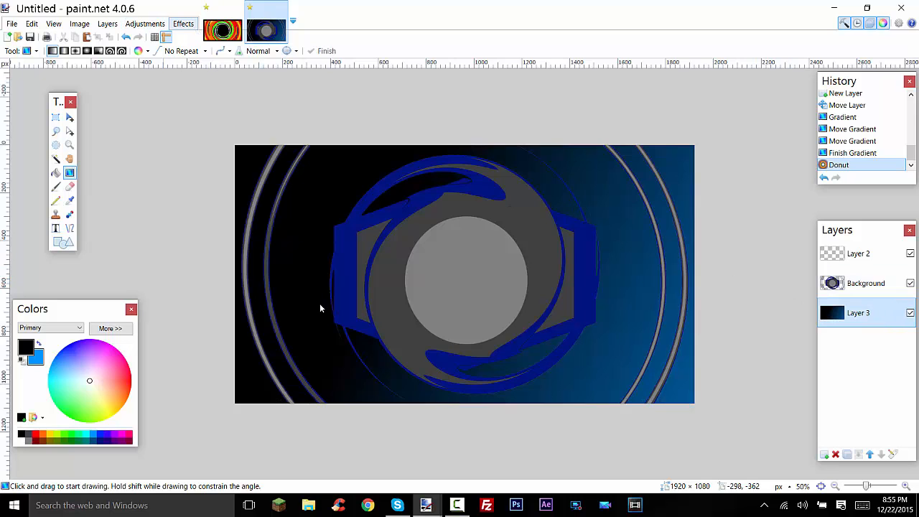
{"action": "mouse_move", "coordinate": [257, 216]}
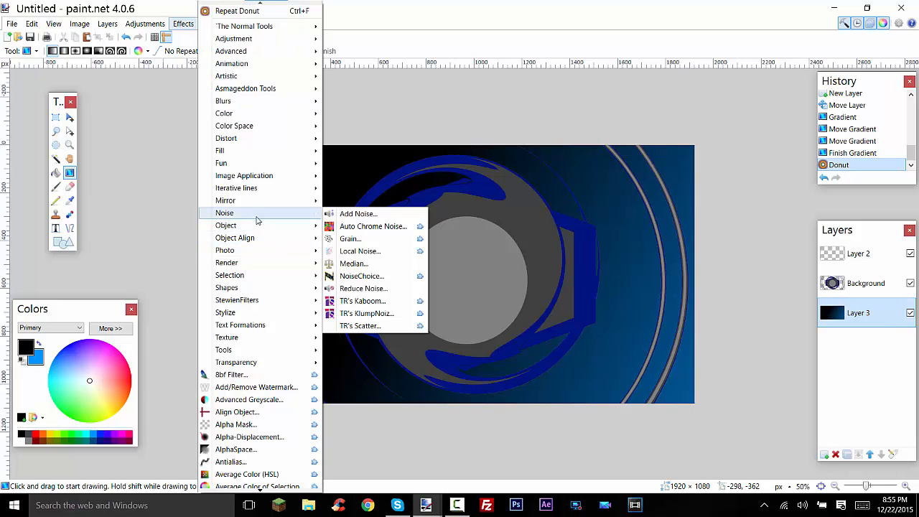
{"action": "mouse_move", "coordinate": [308, 139]}
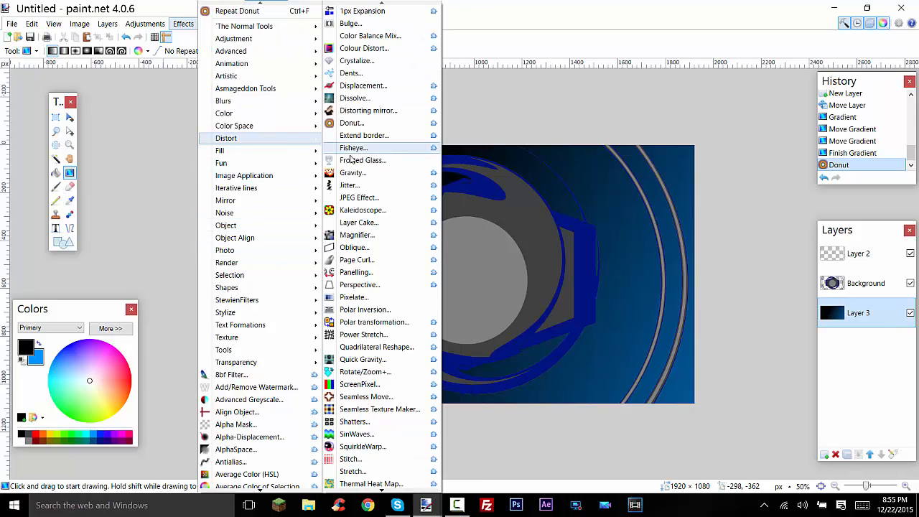
{"action": "left_click", "coordinate": [355, 123]}
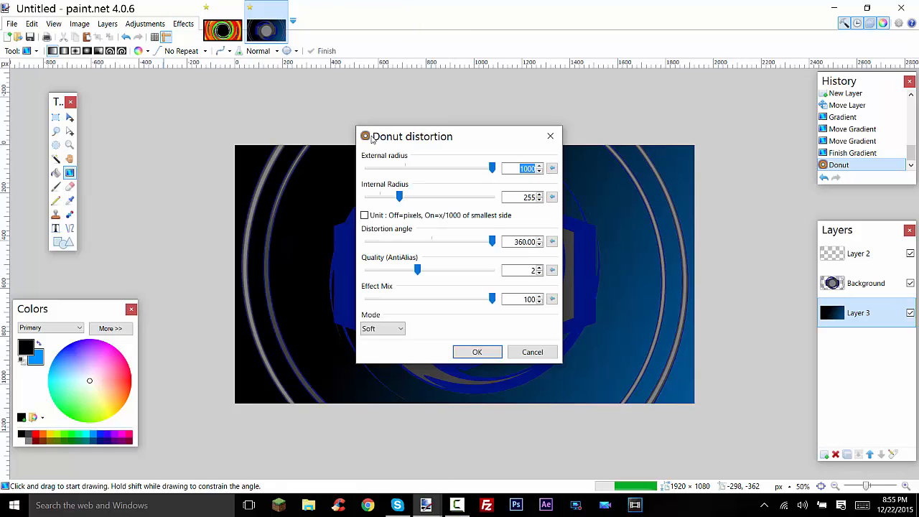
{"action": "left_click_drag", "start_coordinate": [372, 138], "coordinate": [530, 145]}
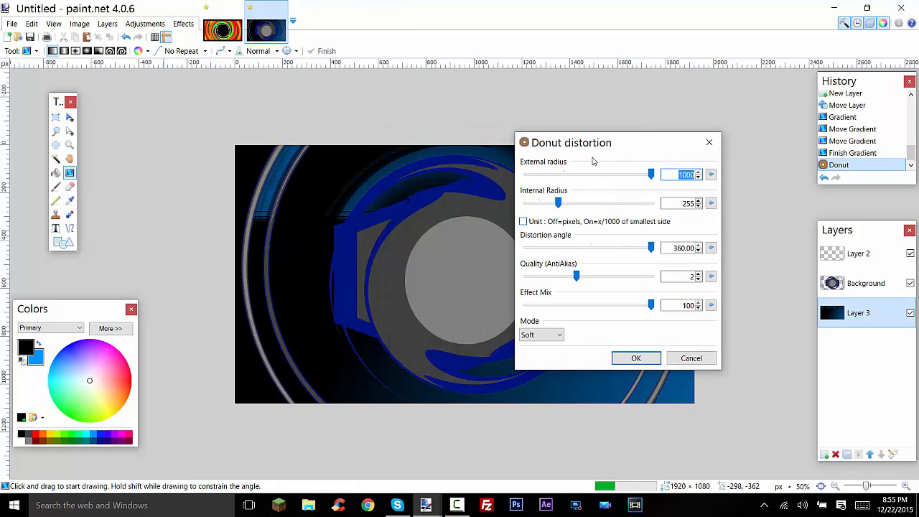
{"action": "left_click_drag", "start_coordinate": [587, 149], "coordinate": [693, 61]}
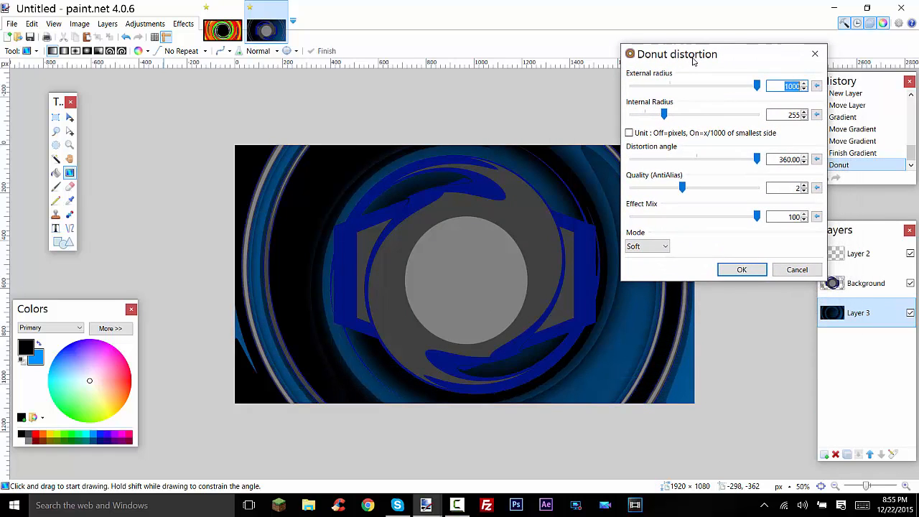
{"action": "left_click", "coordinate": [742, 269]}
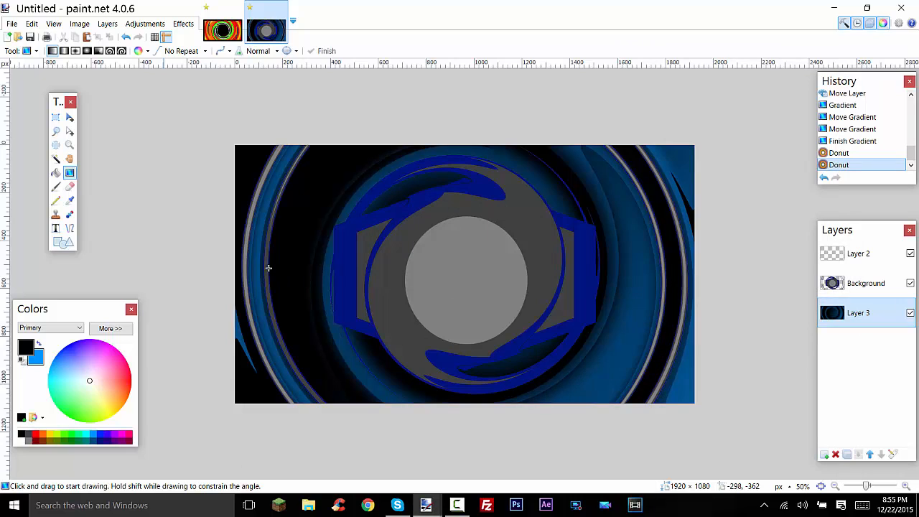
Select Layer 2, activate the Shapes tool and set the primary color to dark navy 000A47
{"action": "left_click", "coordinate": [854, 253]}
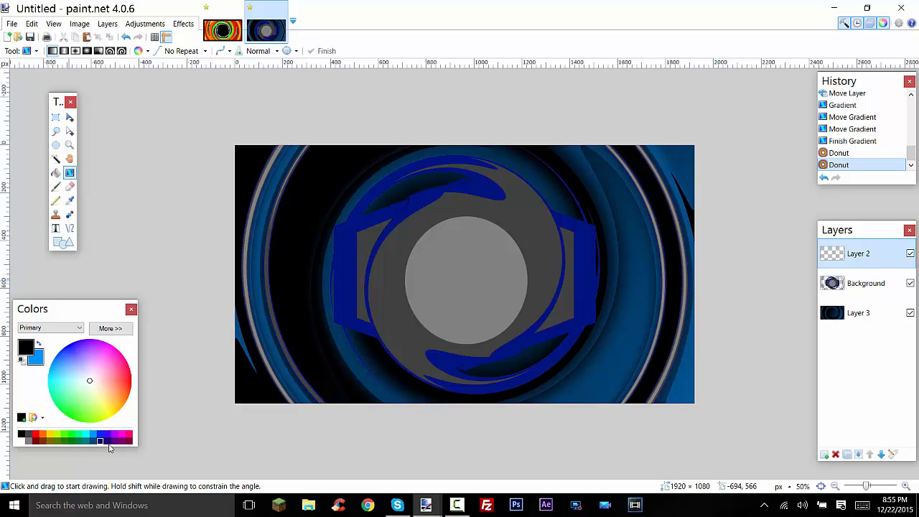
{"action": "left_click", "coordinate": [100, 440]}
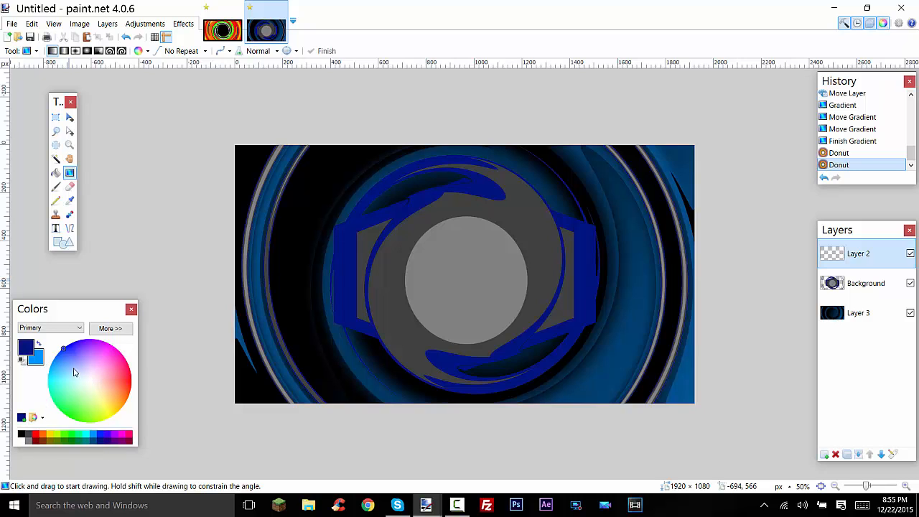
{"action": "left_click", "coordinate": [63, 242]}
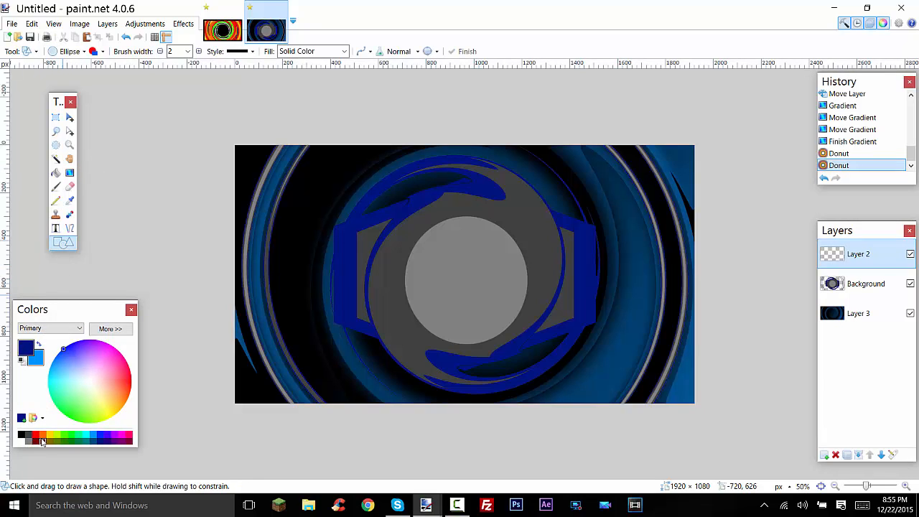
{"action": "left_click", "coordinate": [100, 435]}
{"action": "left_click", "coordinate": [110, 328]}
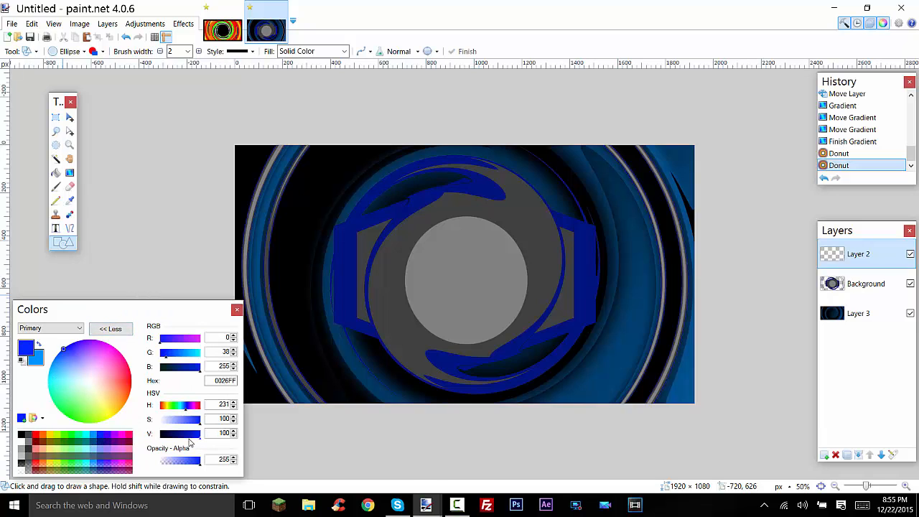
{"action": "left_click", "coordinate": [192, 436]}
{"action": "left_click_drag", "start_coordinate": [189, 438], "coordinate": [171, 437]}
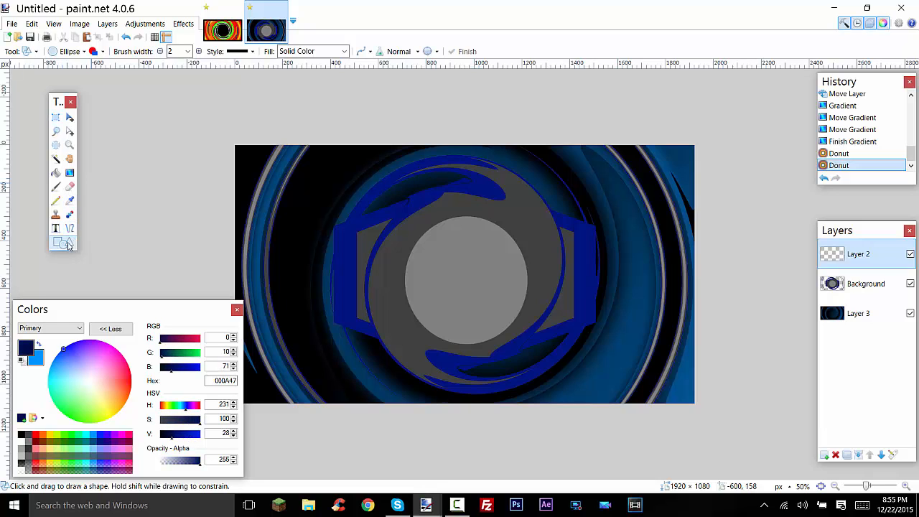
Draw a dark navy diamond of about 926 × 872 pixels over the grey ellipse on Layer 2 and apply Center Both
{"action": "left_click", "coordinate": [66, 52]}
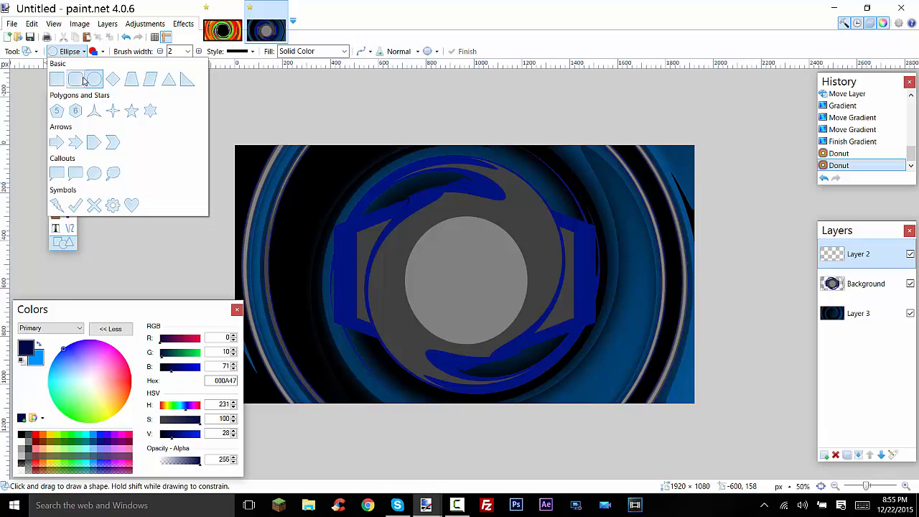
{"action": "left_click", "coordinate": [112, 79]}
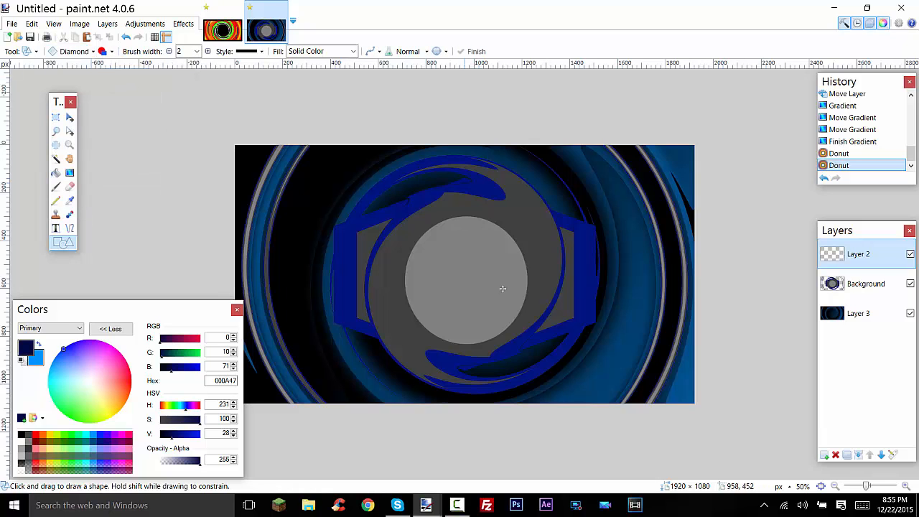
{"action": "left_click_drag", "start_coordinate": [374, 202], "coordinate": [570, 388]}
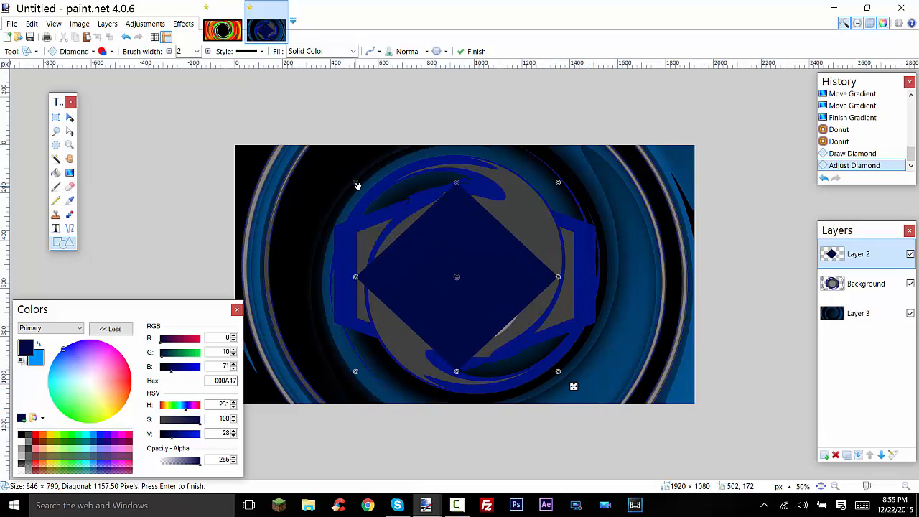
{"action": "left_click_drag", "start_coordinate": [357, 182], "coordinate": [338, 165]}
{"action": "left_click_drag", "start_coordinate": [574, 382], "coordinate": [592, 391]}
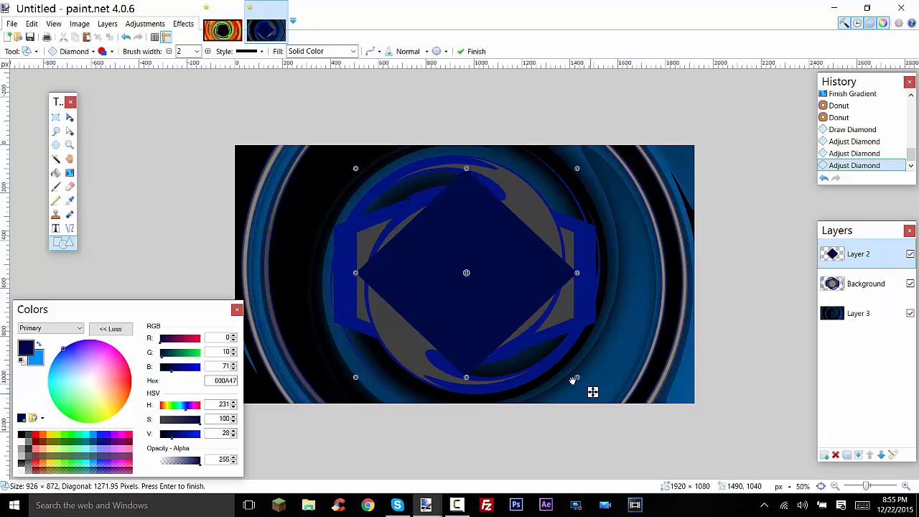
{"action": "left_click", "coordinate": [183, 23]}
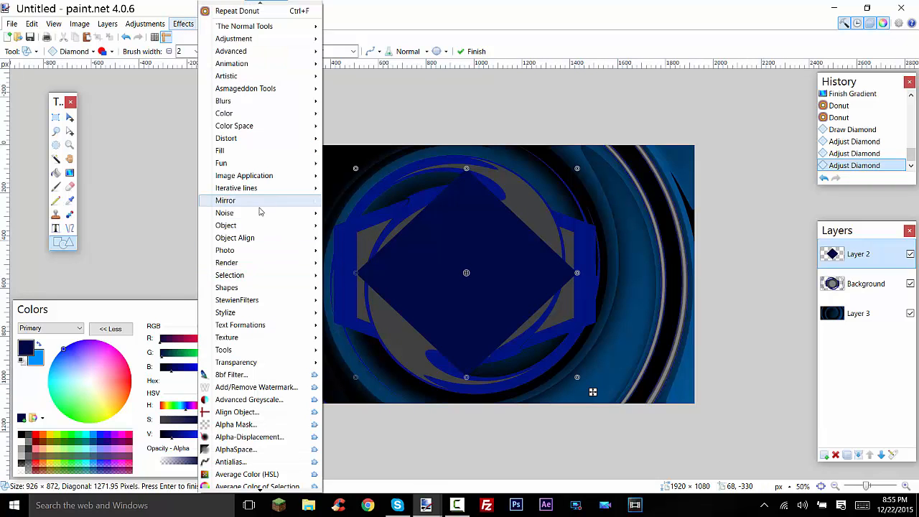
{"action": "mouse_move", "coordinate": [273, 238]}
{"action": "left_click", "coordinate": [348, 240]}
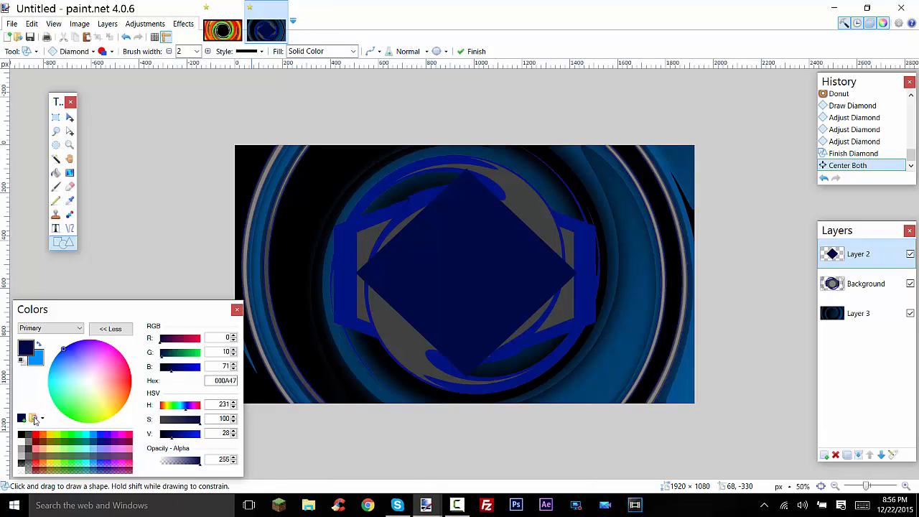
Swap the primary and secondary colors and draw a smaller light blue diamond in the middle of the navy one
{"action": "left_click", "coordinate": [39, 345]}
{"action": "mouse_move", "coordinate": [447, 291]}
{"action": "left_mouse_down"}
{"action": "mouse_move", "coordinate": [506, 361]}
{"action": "mouse_move", "coordinate": [533, 361]}
{"action": "mouse_move", "coordinate": [551, 383]}
{"action": "mouse_move", "coordinate": [544, 350]}
{"action": "left_mouse_up"}
{"action": "key", "text": "Return"}
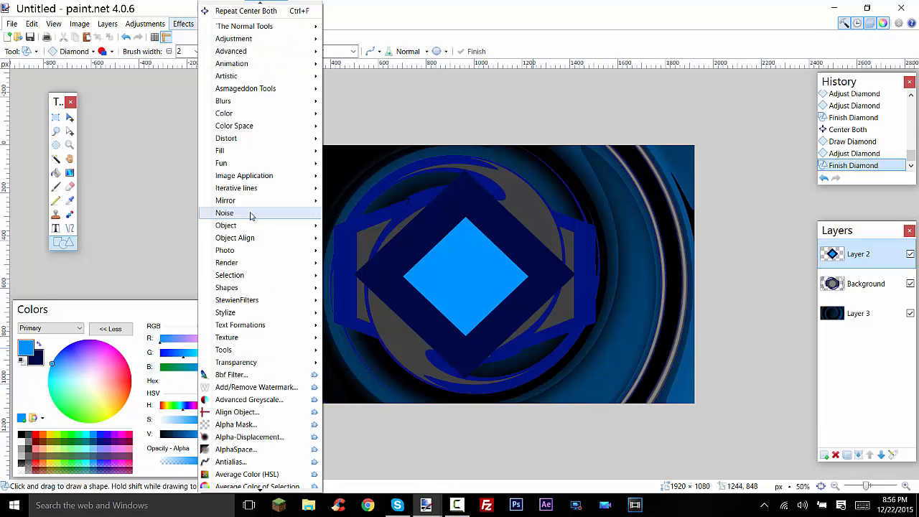
{"action": "mouse_move", "coordinate": [221, 141]}
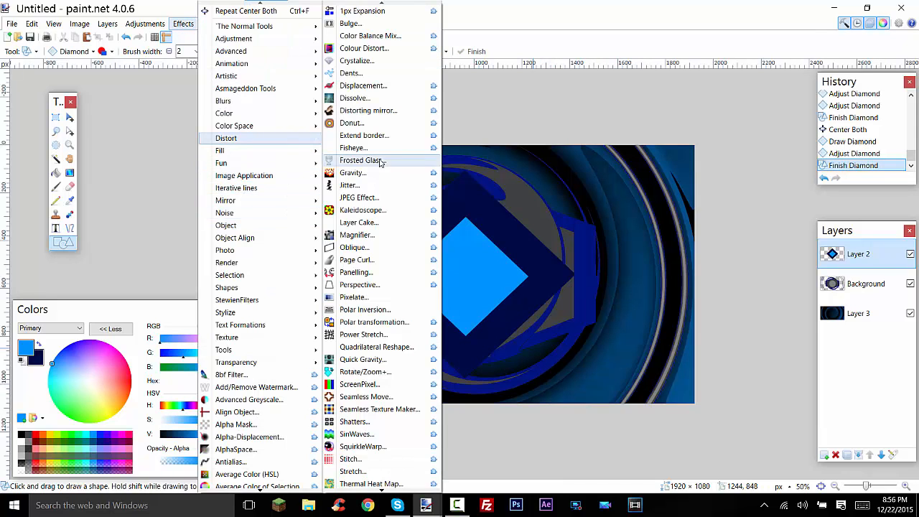
{"action": "left_click", "coordinate": [373, 132]}
{"action": "left_click_drag", "start_coordinate": [468, 139], "coordinate": [230, 115]}
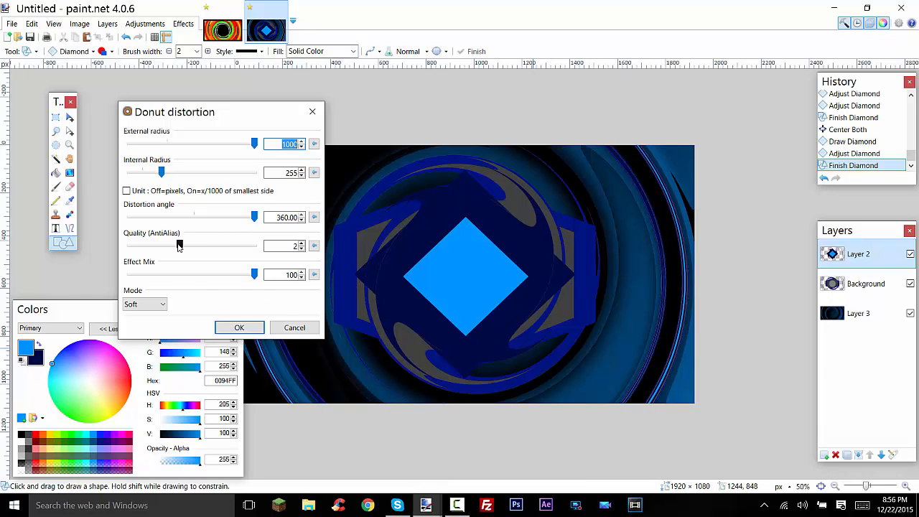
{"action": "left_click_drag", "start_coordinate": [179, 246], "coordinate": [200, 217]}
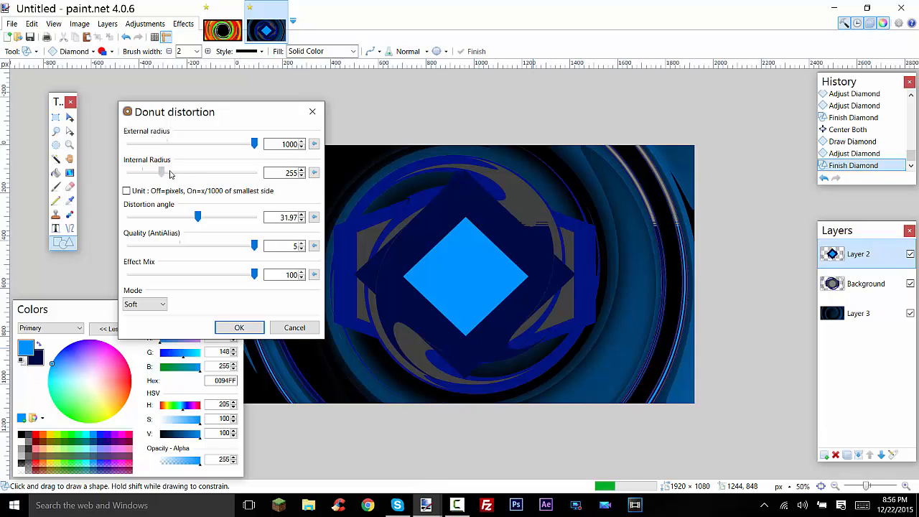
{"action": "left_click_drag", "start_coordinate": [160, 173], "coordinate": [190, 172]}
{"action": "left_click_drag", "start_coordinate": [197, 217], "coordinate": [350, 225]}
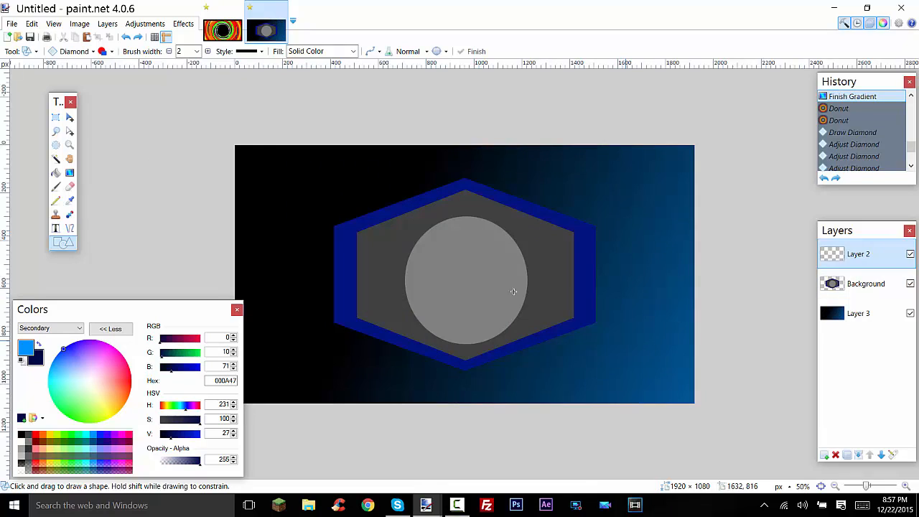
Merge the Background layer down into Layer 3 and apply a Donut distortion with external radius 1000, internal radius 255, angle 360 and Soft mode
{"action": "left_click", "coordinate": [864, 287]}
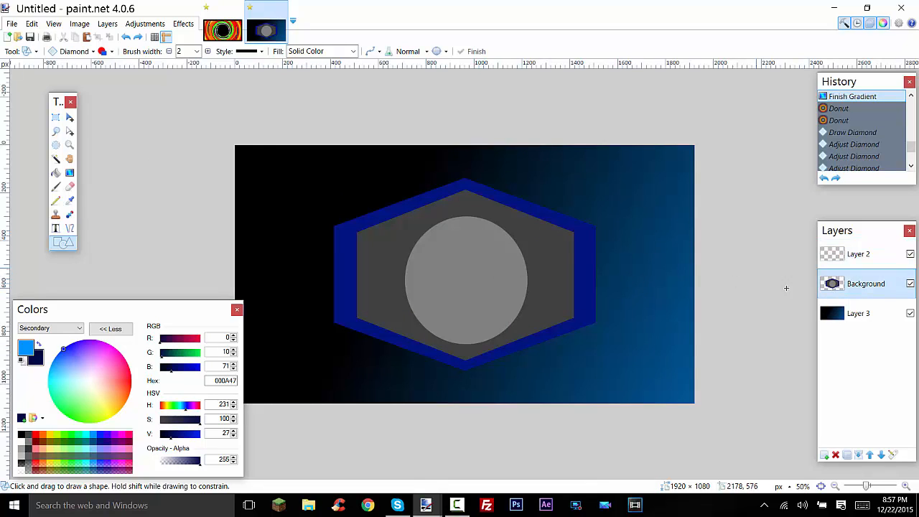
{"action": "left_click", "coordinate": [858, 457]}
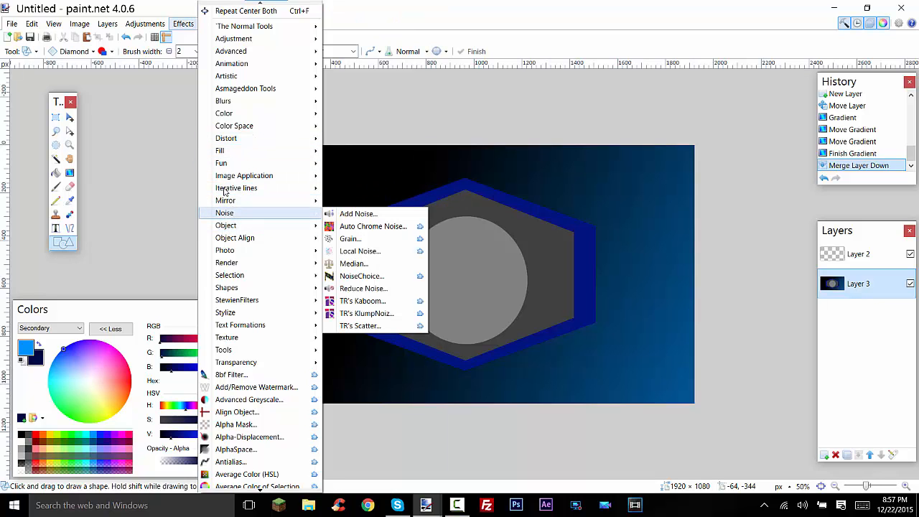
{"action": "left_click", "coordinate": [338, 145]}
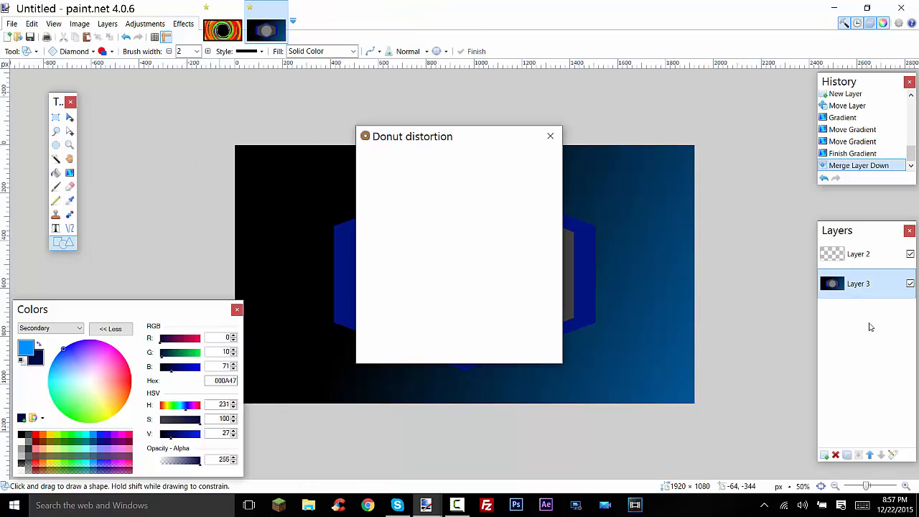
{"action": "left_click_drag", "start_coordinate": [433, 136], "coordinate": [701, 74]}
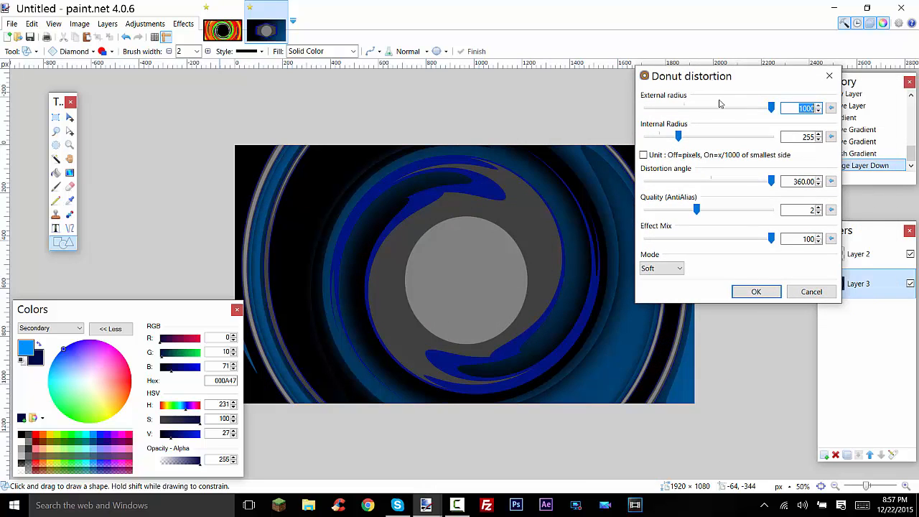
{"action": "left_click", "coordinate": [763, 291]}
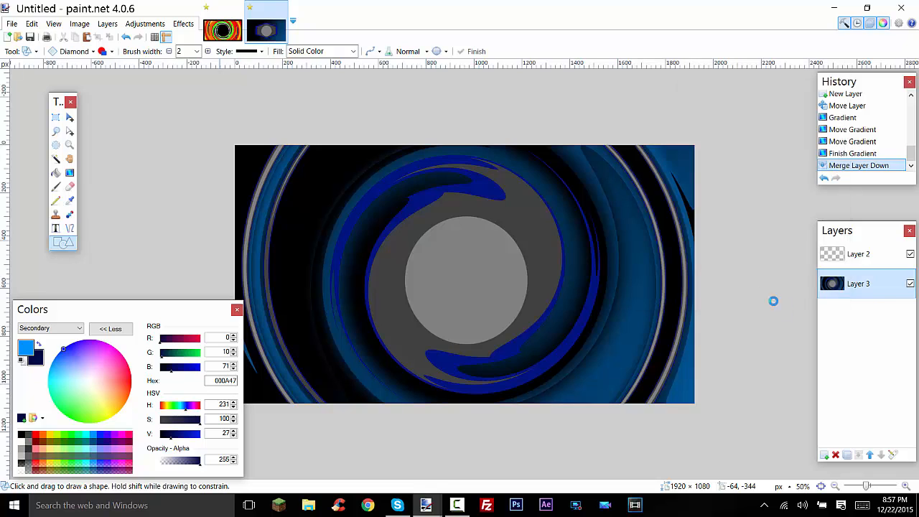
Draw a light blue diamond of about 540 × 476 pixels on Layer 2, centered over the grey ellipse
{"action": "left_click", "coordinate": [866, 257]}
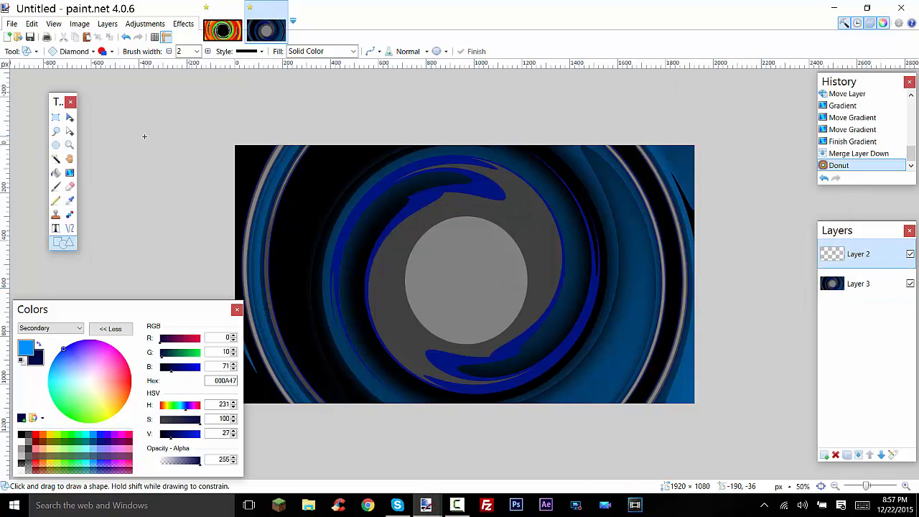
{"action": "mouse_move", "coordinate": [403, 231]}
{"action": "left_mouse_down"}
{"action": "mouse_move", "coordinate": [532, 357]}
{"action": "mouse_move", "coordinate": [602, 403]}
{"action": "mouse_move", "coordinate": [580, 374]}
{"action": "left_mouse_up"}
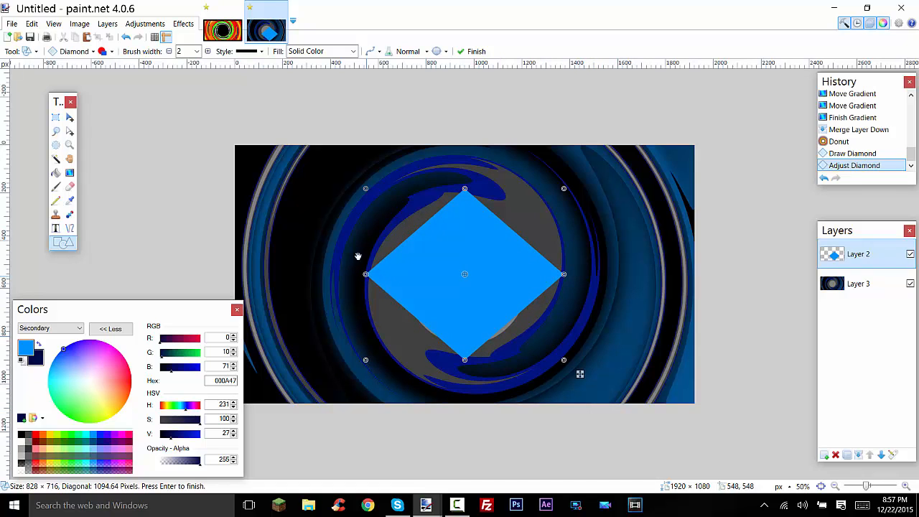
{"action": "left_click_drag", "start_coordinate": [366, 191], "coordinate": [433, 249]}
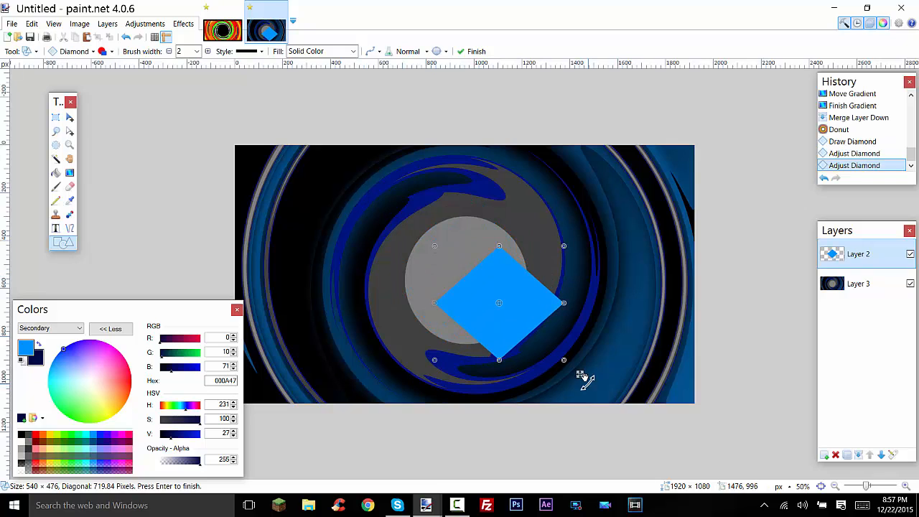
{"action": "left_click_drag", "start_coordinate": [580, 374], "coordinate": [547, 351]}
{"action": "key", "text": "Return"}
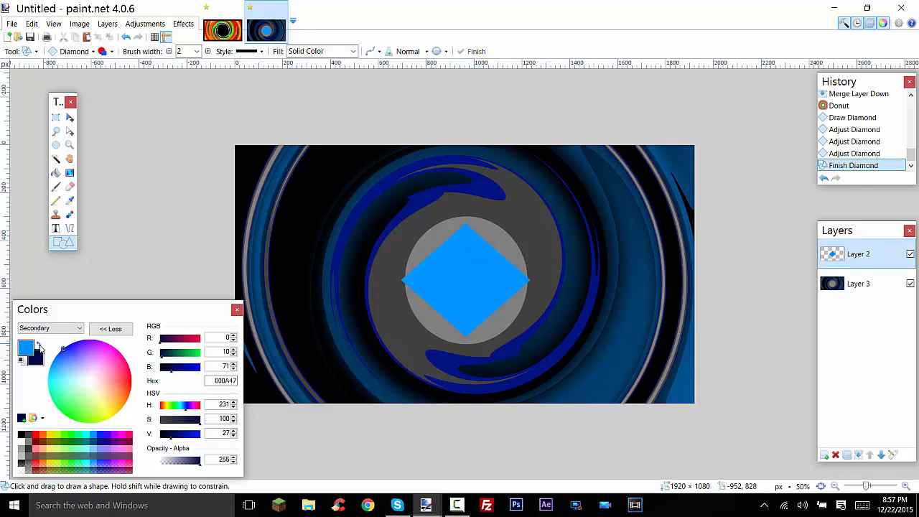
Swap the primary and secondary colors and draw a slightly smaller dark navy diamond inside the light blue one
{"action": "left_click", "coordinate": [39, 345]}
{"action": "mouse_move", "coordinate": [421, 252]}
{"action": "left_mouse_down"}
{"action": "mouse_move", "coordinate": [509, 351]}
{"action": "mouse_move", "coordinate": [529, 344]}
{"action": "left_mouse_up"}
{"action": "key", "text": "Return"}
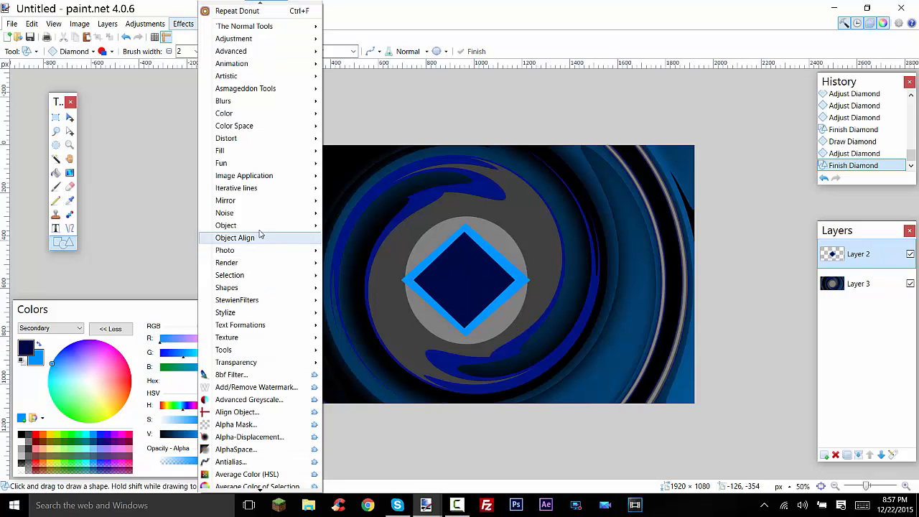
Apply a Donut distortion to the diamonds on Layer 2 with external radius 286, internal radius 0, angle 259.92, quality 2 and Distroy mode
{"action": "mouse_move", "coordinate": [227, 145]}
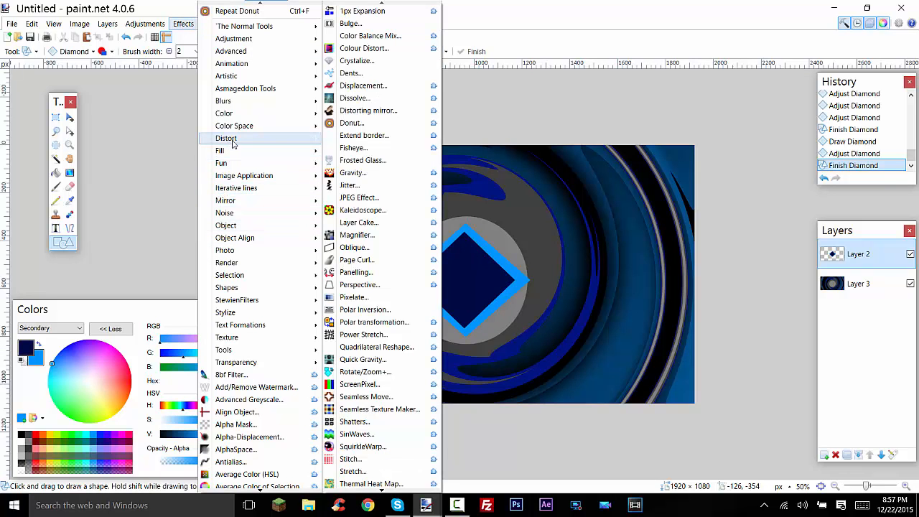
{"action": "left_click", "coordinate": [404, 121]}
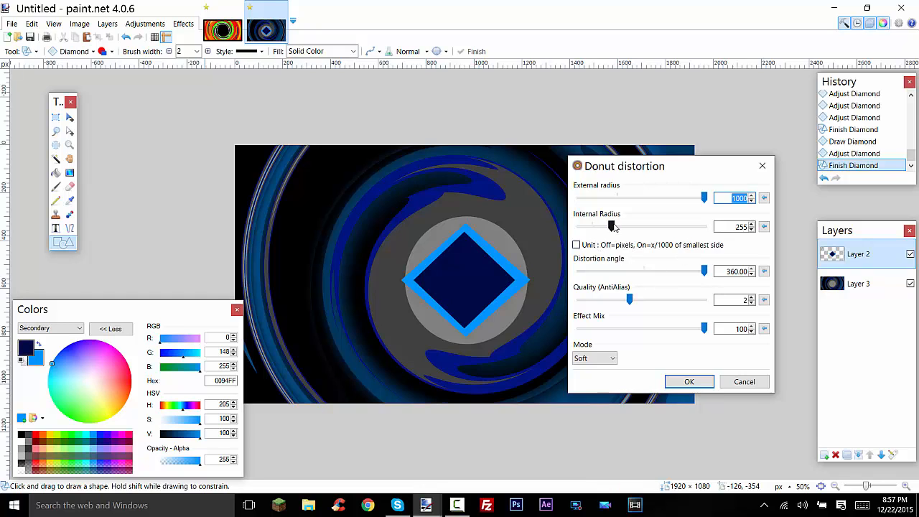
{"action": "left_click_drag", "start_coordinate": [614, 227], "coordinate": [540, 215]}
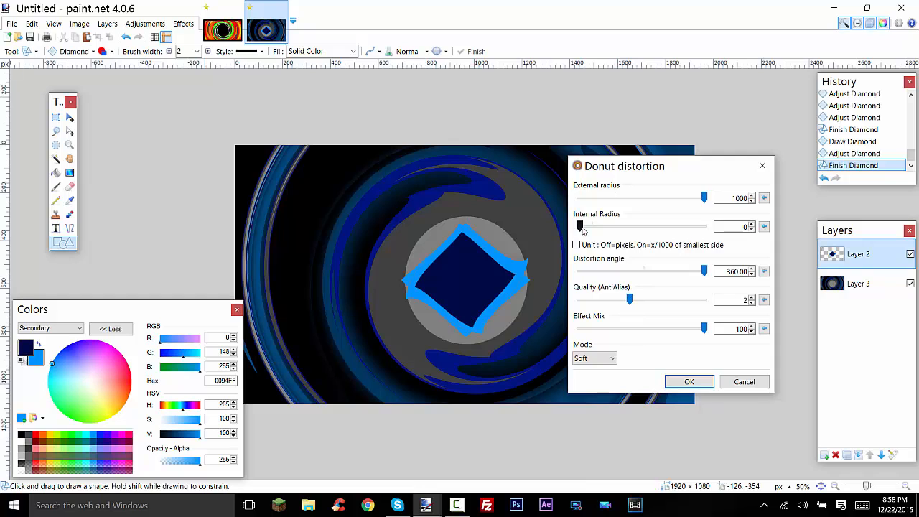
{"action": "left_click_drag", "start_coordinate": [576, 228], "coordinate": [582, 230]}
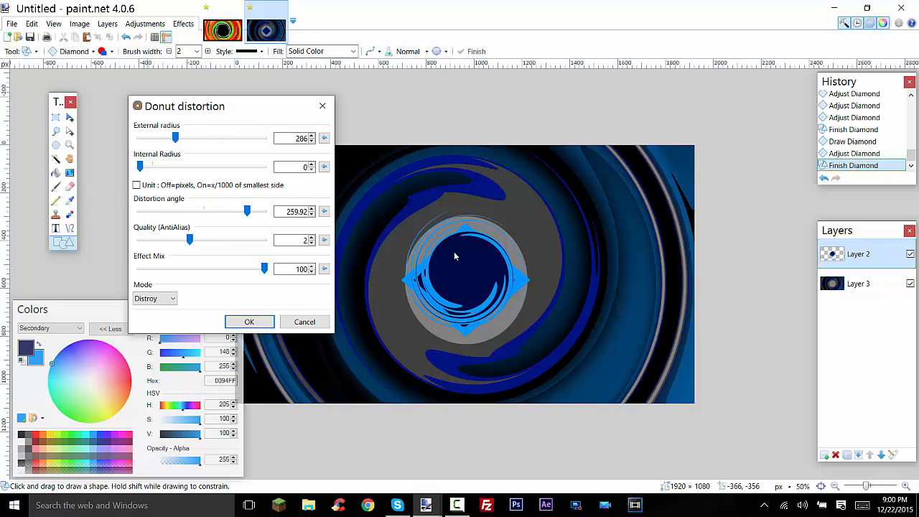
{"action": "left_click", "coordinate": [249, 322]}
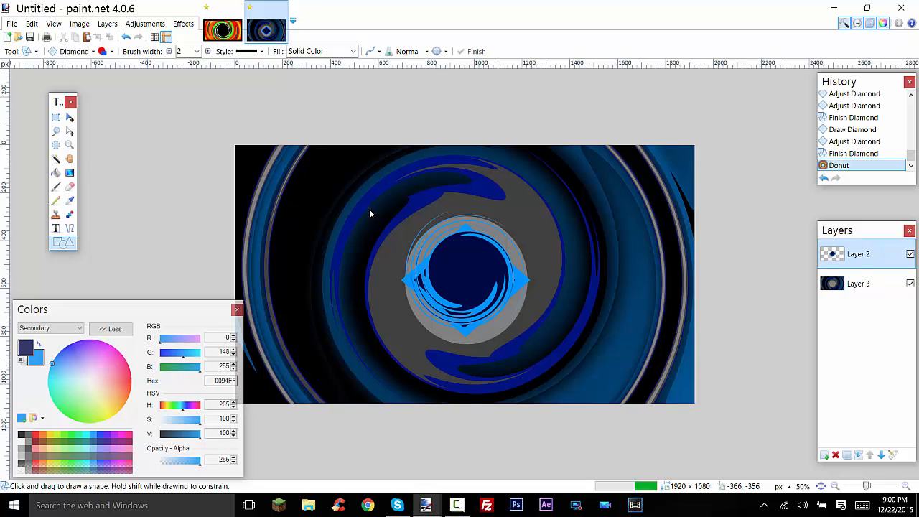
Examine the distorted artwork at different zoom levels and compare it with the open orange and green example image
{"action": "scroll", "coordinate": [619, 265], "scroll_direction": "down", "scroll_amount": 2}
{"action": "scroll", "coordinate": [610, 262], "scroll_direction": "up", "scroll_amount": 2}
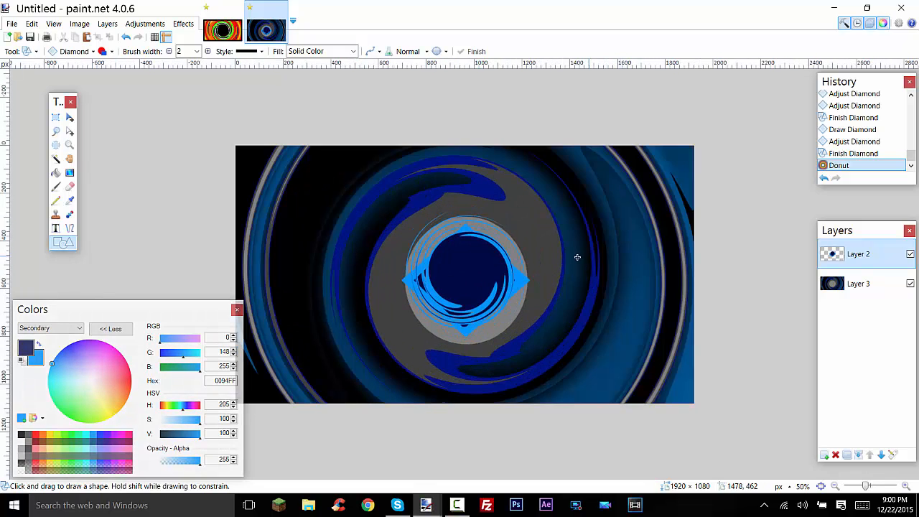
{"action": "scroll", "coordinate": [574, 257], "scroll_direction": "down", "scroll_amount": 4}
{"action": "scroll", "coordinate": [570, 256], "scroll_direction": "up", "scroll_amount": 4}
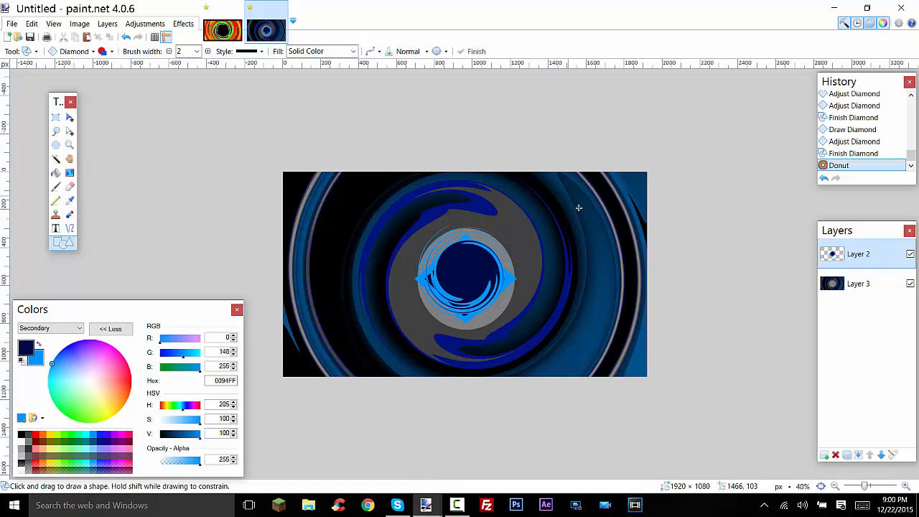
{"action": "left_click", "coordinate": [223, 29]}
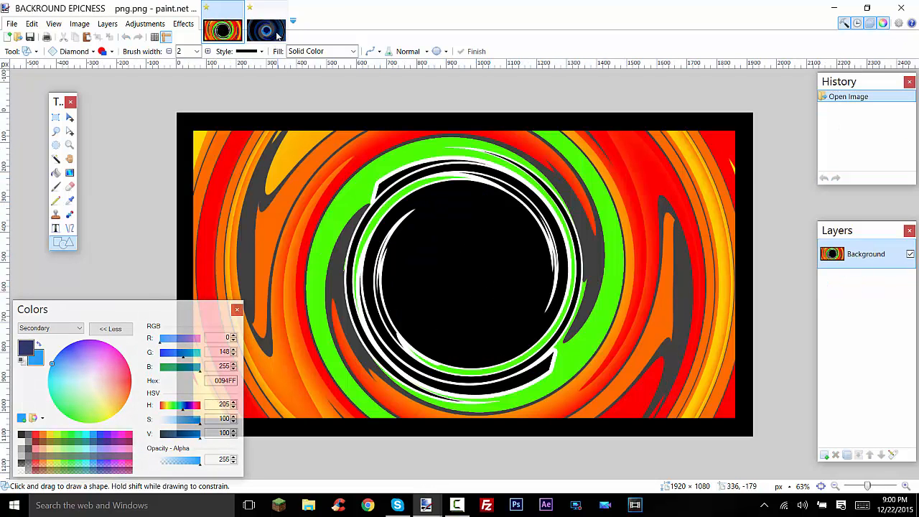
{"action": "key", "text": "ctrl+Tab"}
{"action": "scroll", "coordinate": [460, 249], "scroll_direction": "down", "scroll_amount": 1}
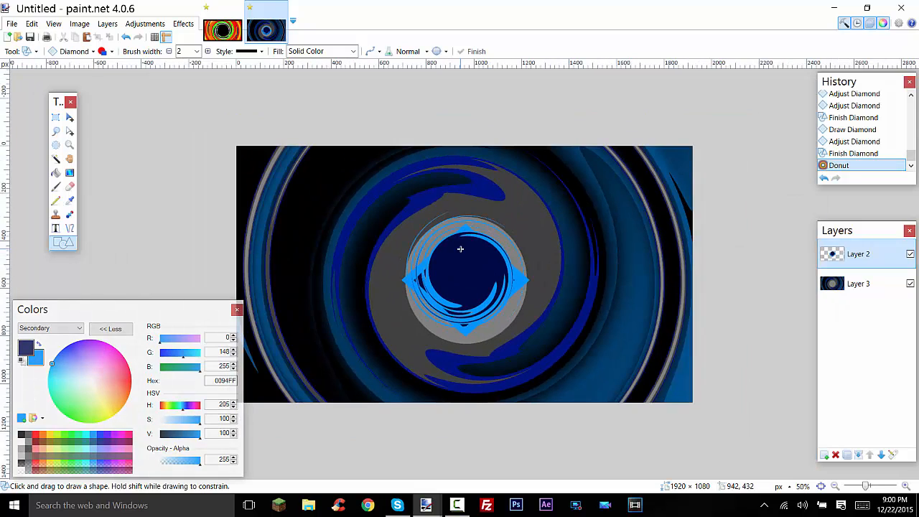